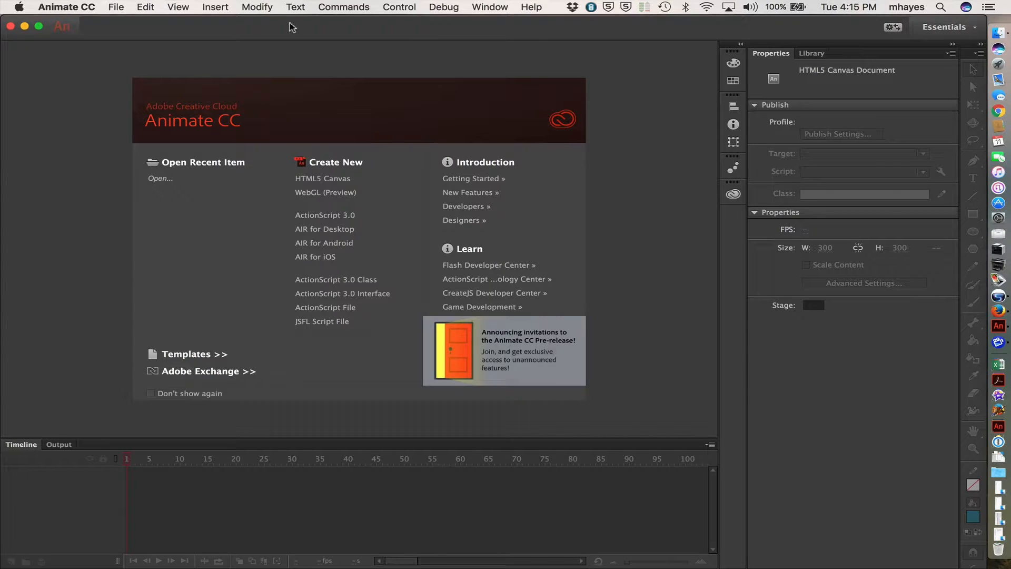
# Step: Create a new HTML5 Canvas document from the Welcome screen and widen the Tools panel to two columns
pyautogui.click(116, 7)
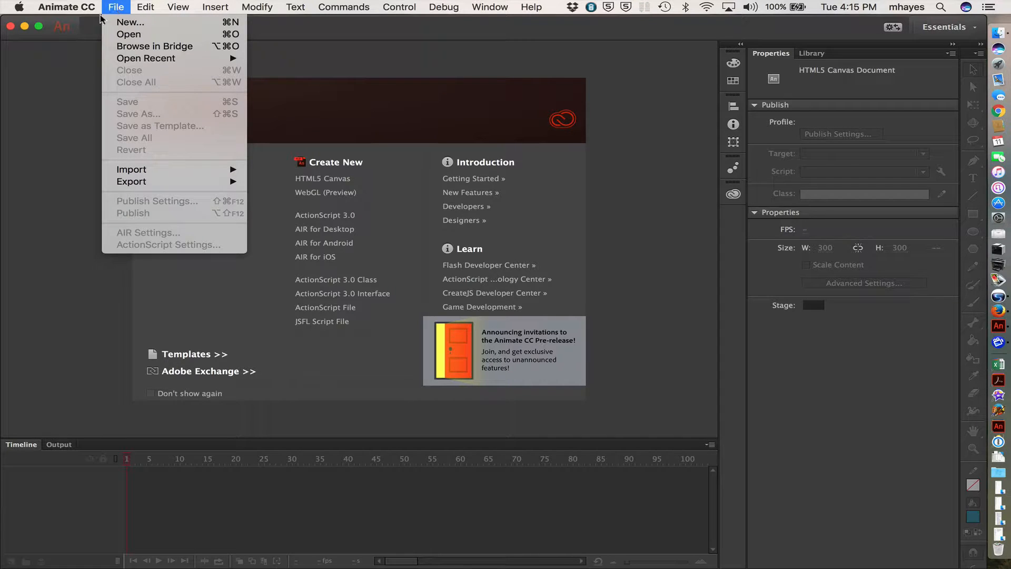
pyautogui.click(69, 68)
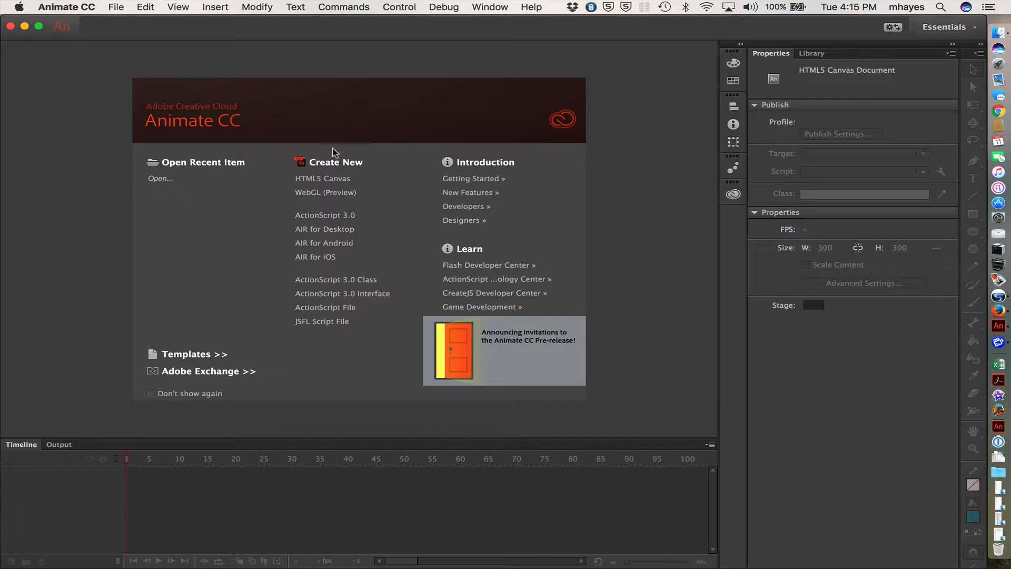
pyautogui.click(350, 183)
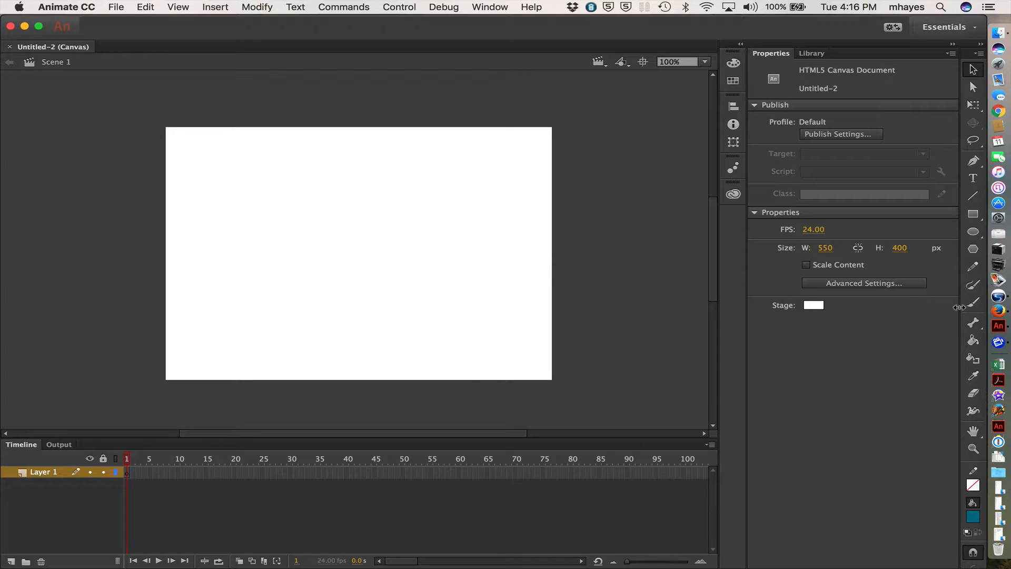
pyautogui.moveTo(959, 306); pyautogui.dragTo(930, 303)
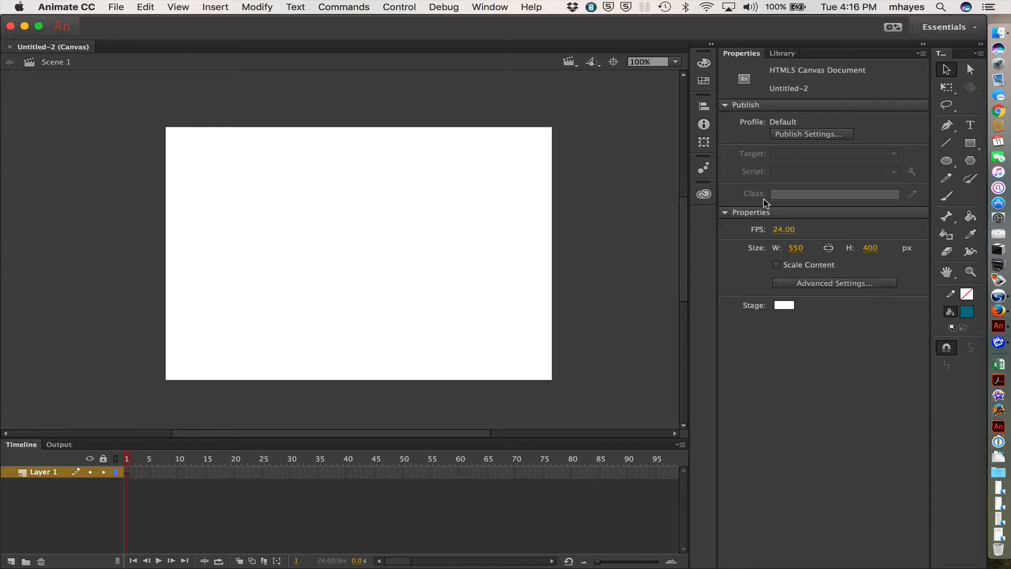
# Step: Set FPS to 30 and stage size to 300 × 300 px, then recenter the stage
pyautogui.click(785, 229)
pyautogui.write('30')
pyautogui.press('Tab')
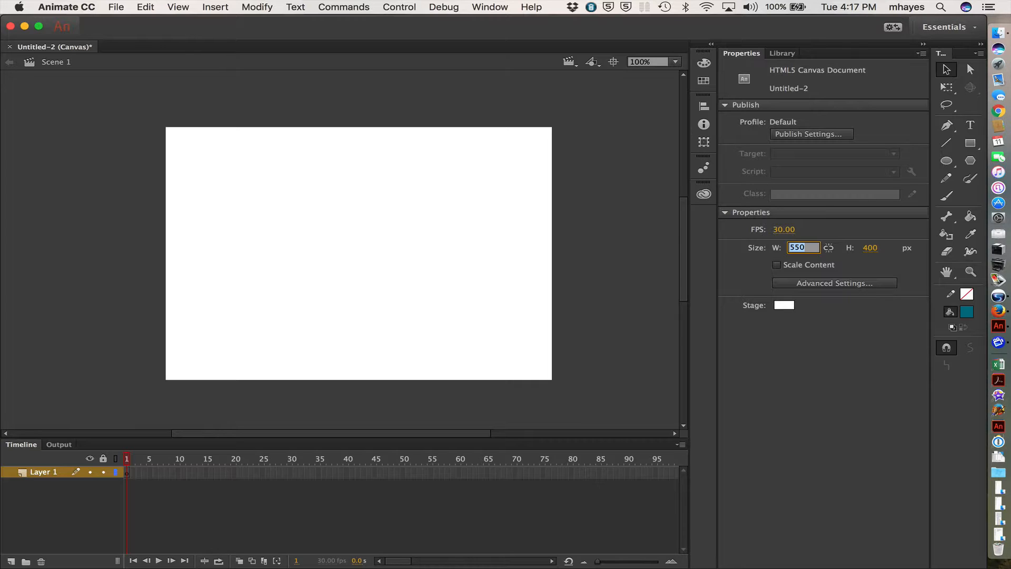
pyautogui.write('300')
pyautogui.press('Tab')
pyautogui.write('3')
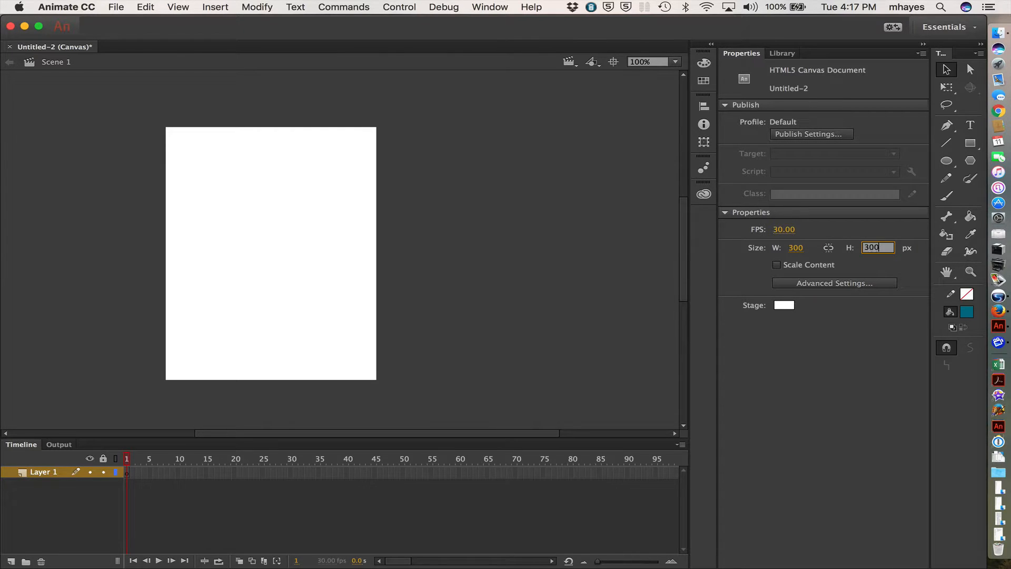
pyautogui.write('00')
pyautogui.press('Return')
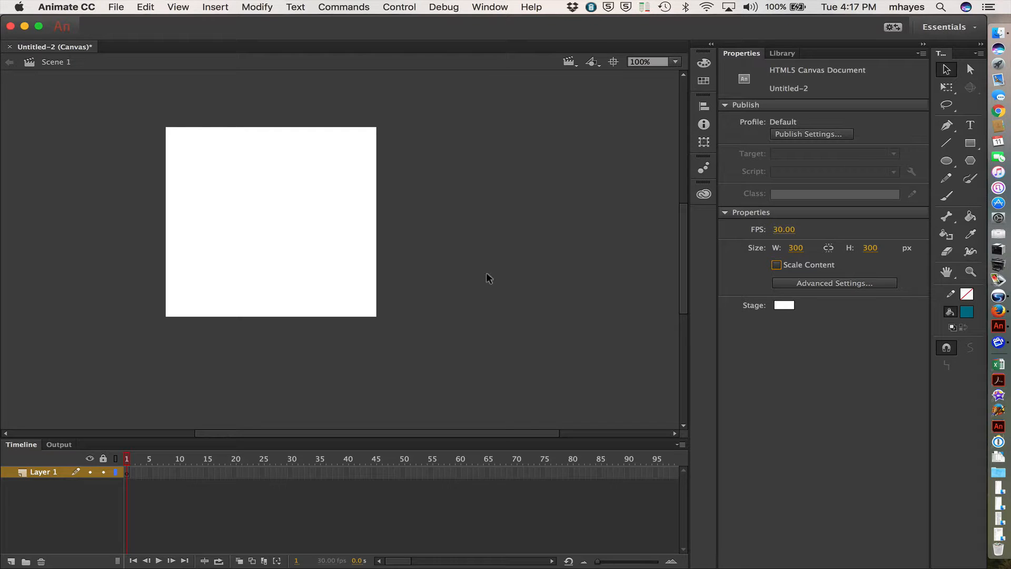
pyautogui.scroll(5, 488, 276)
pyautogui.hscroll(5, 487, 277)
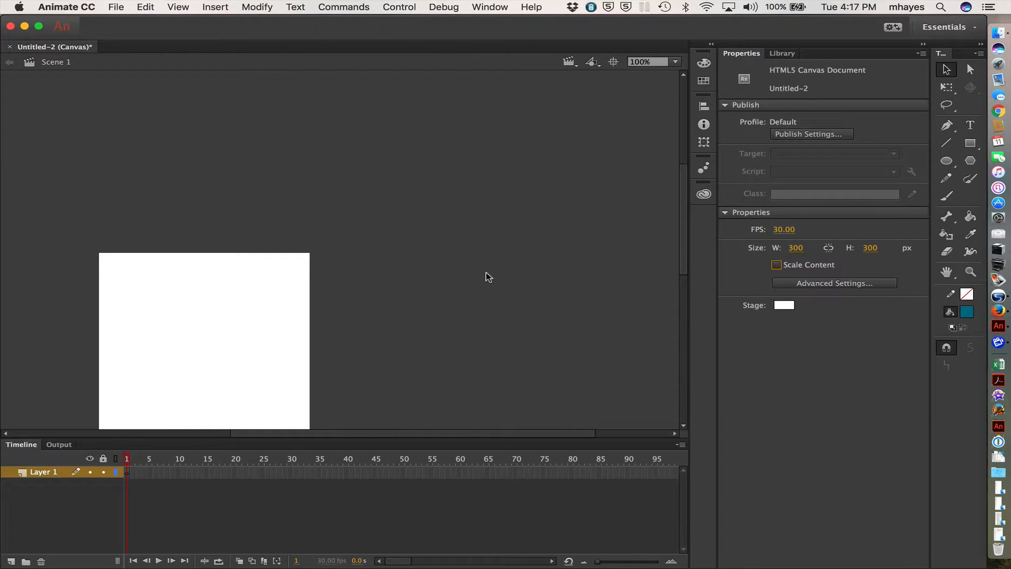
pyautogui.click(613, 62)
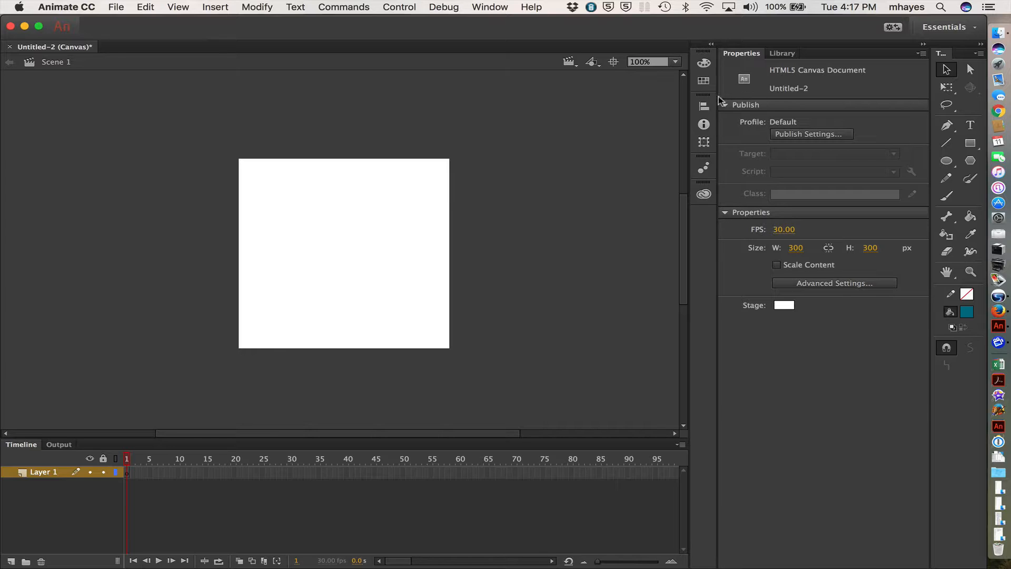
# Step: Bring up Publish Settings showing the Spritesheet options
pyautogui.click(800, 134)
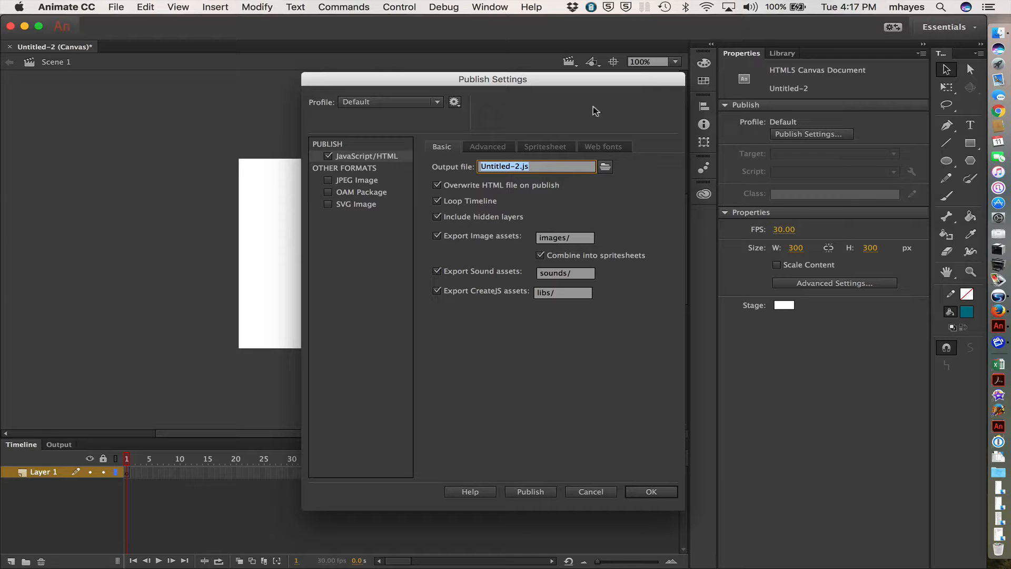
pyautogui.click(545, 146)
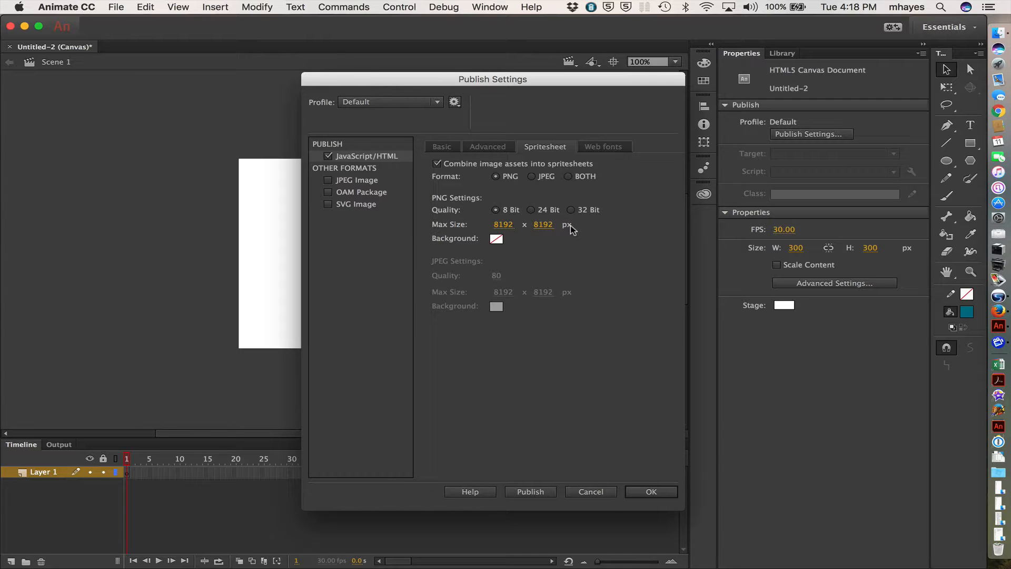
# Step: Turn off 'Combine image assets into spritesheets' and apply the publish settings
pyautogui.click(437, 163)
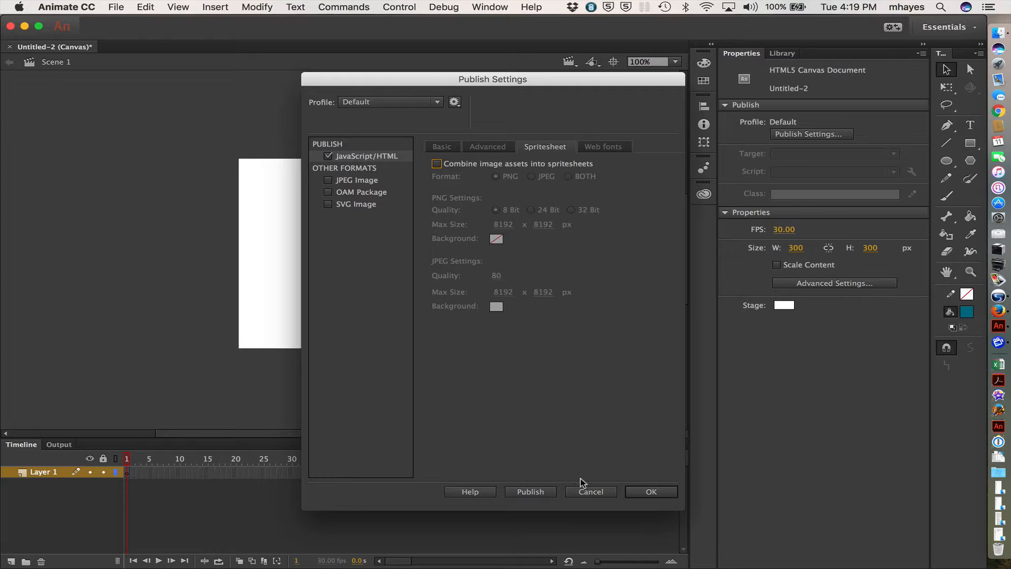
pyautogui.click(648, 492)
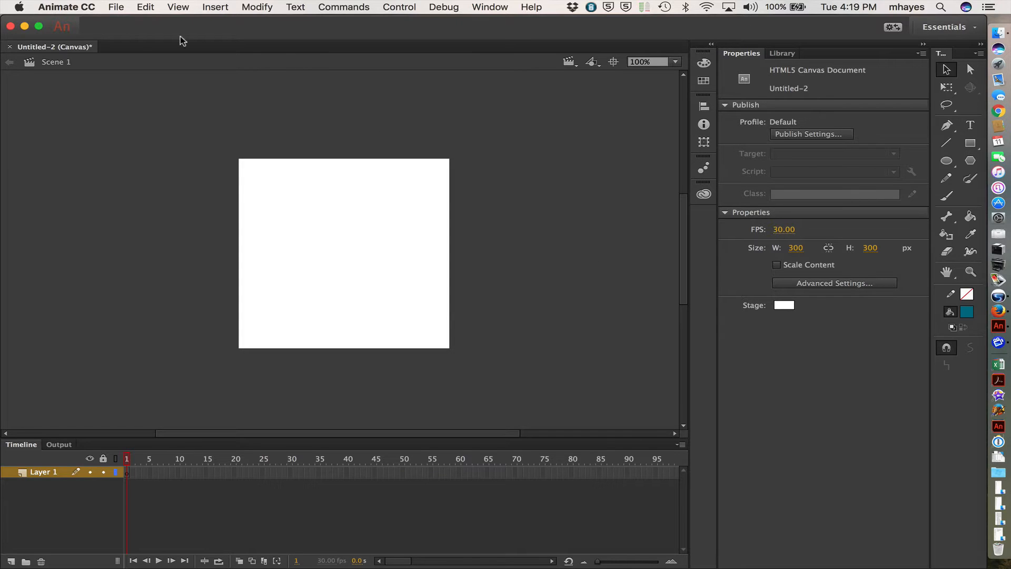
# Step: Start saving the document and browse to cdes314 > project2_demo > AdobeAnimate
pyautogui.click(117, 6)
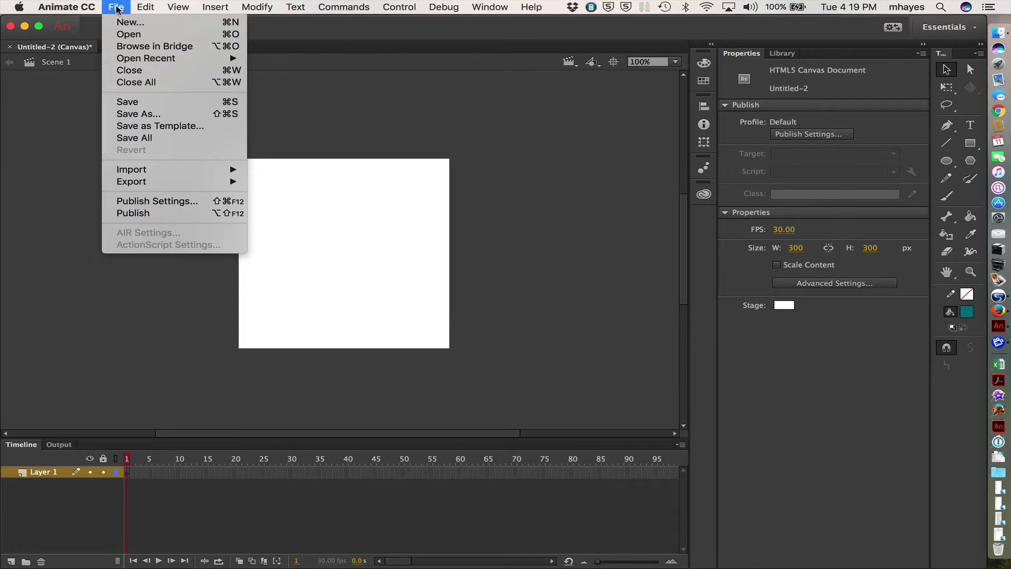
pyautogui.click(127, 101)
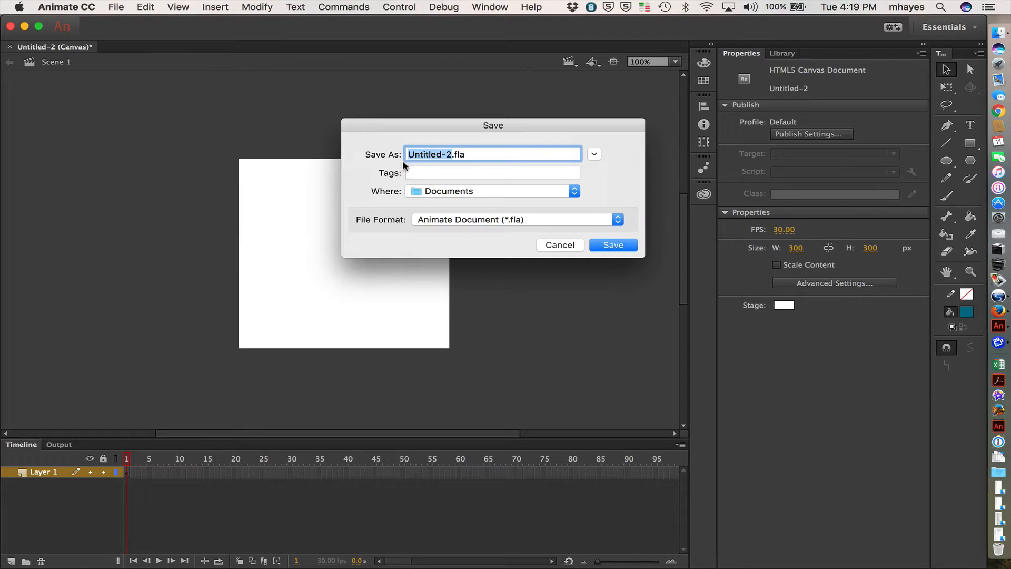
pyautogui.click(593, 154)
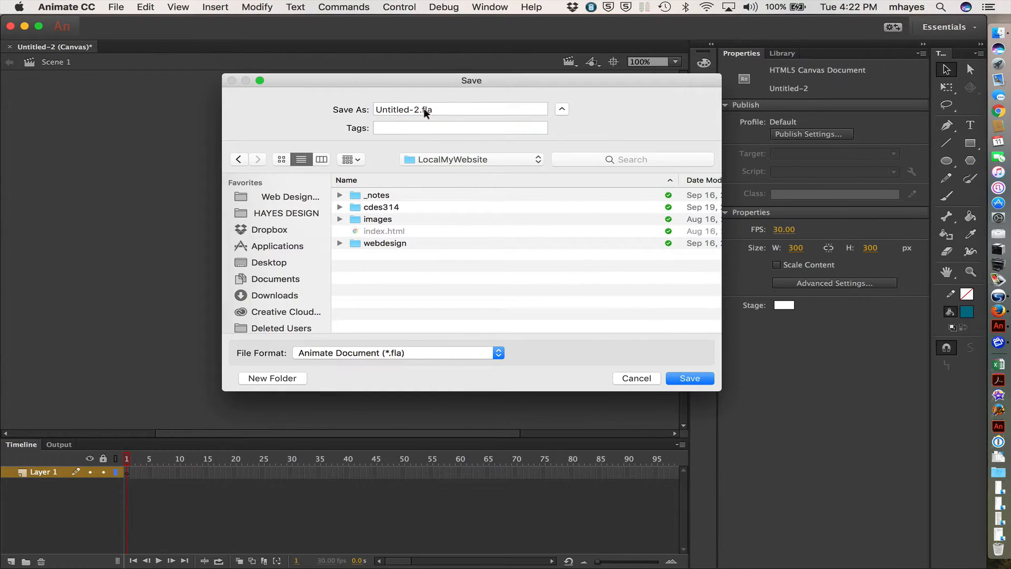
pyautogui.click(443, 109)
pyautogui.click(433, 159)
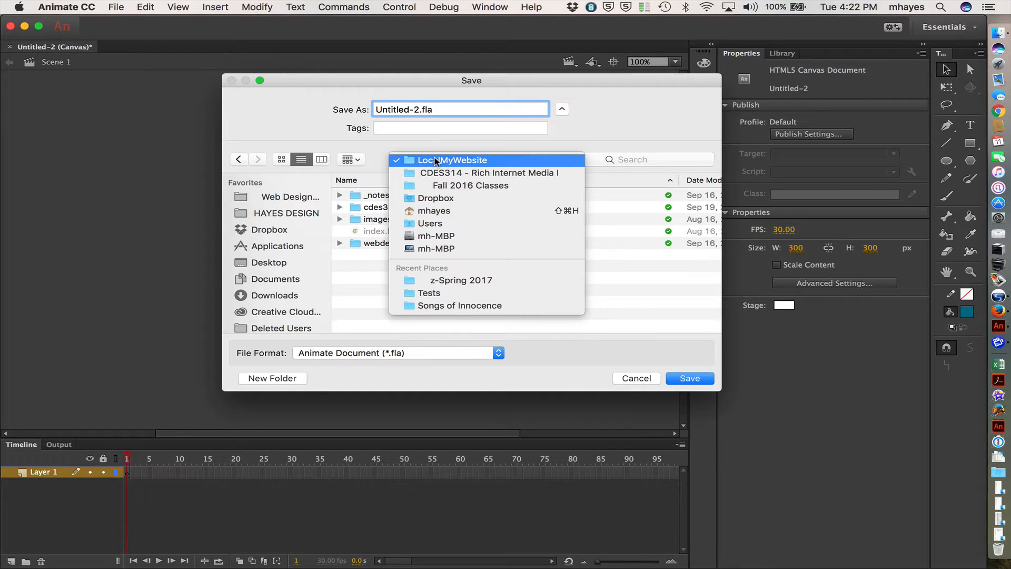
pyautogui.click(435, 161)
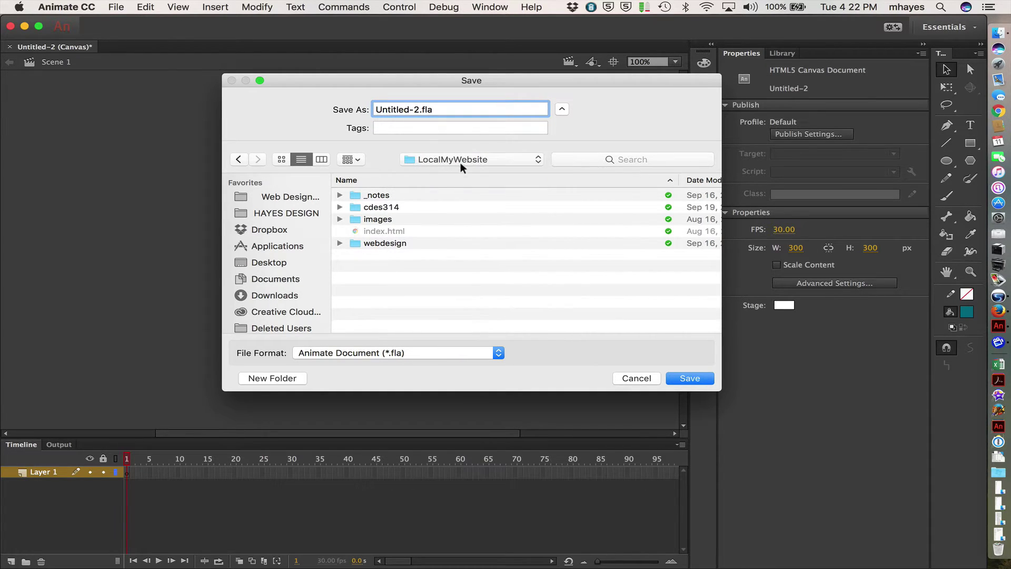
pyautogui.doubleClick(381, 208)
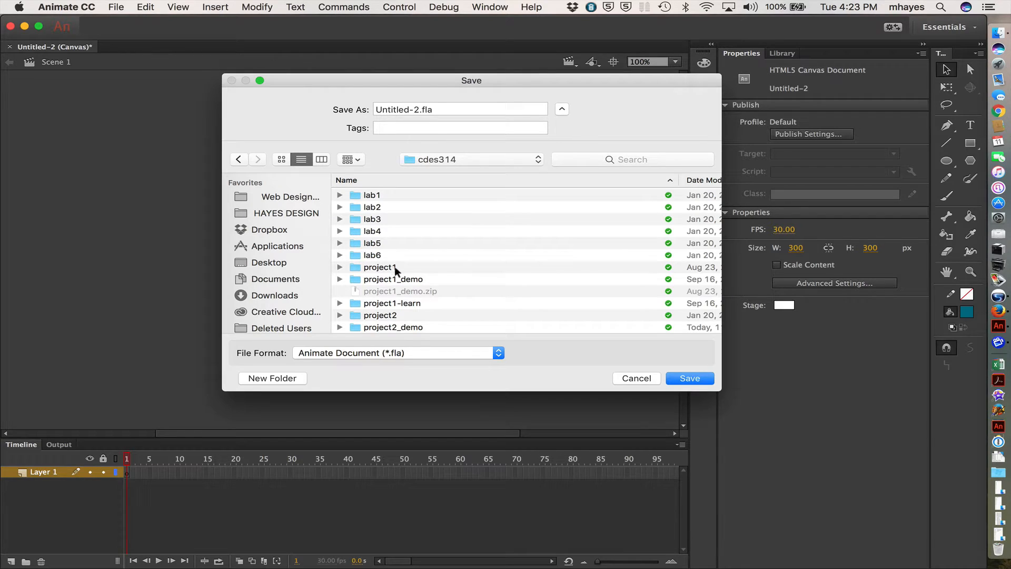
pyautogui.scroll(-3, 405, 322)
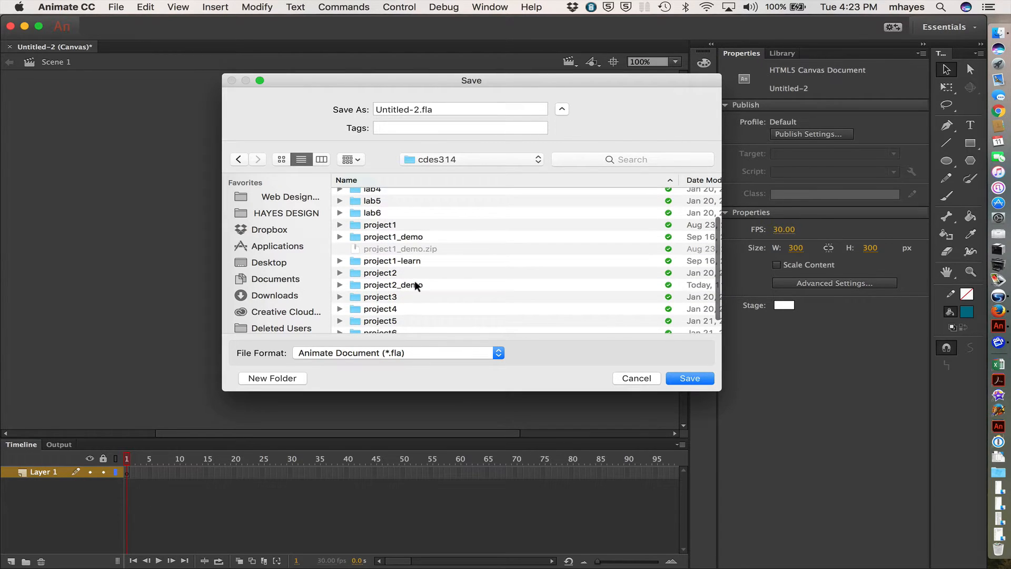
pyautogui.doubleClick(415, 280)
pyautogui.click(391, 196)
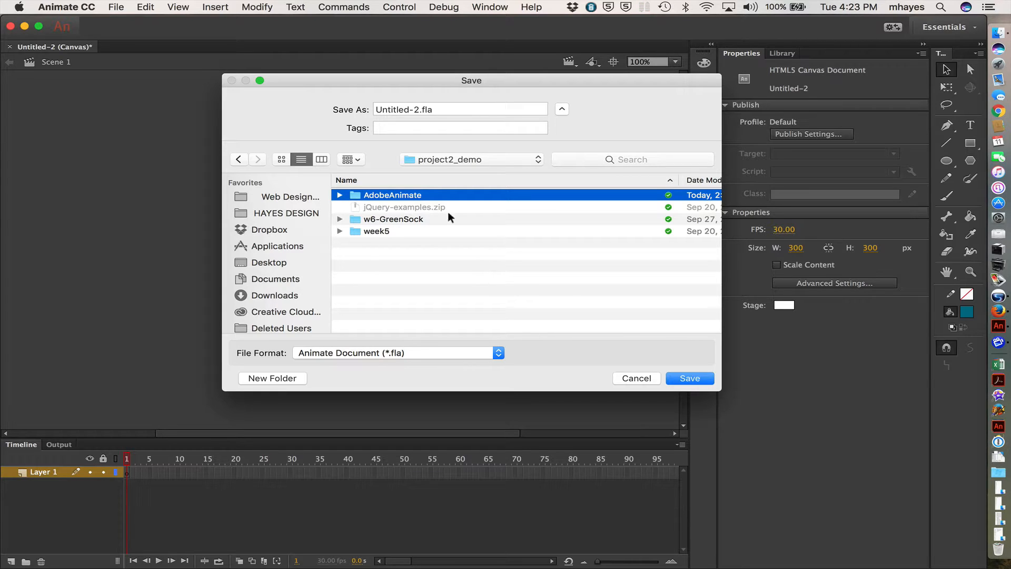
pyautogui.doubleClick(391, 196)
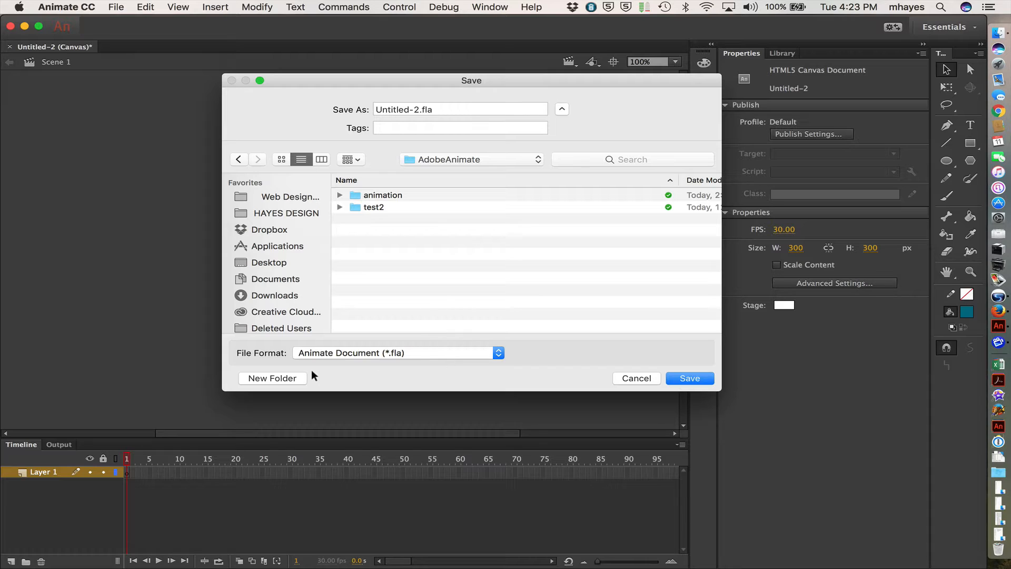
# Step: Create the first-animate-file folder there and save the document as first-test.fla
pyautogui.click(295, 376)
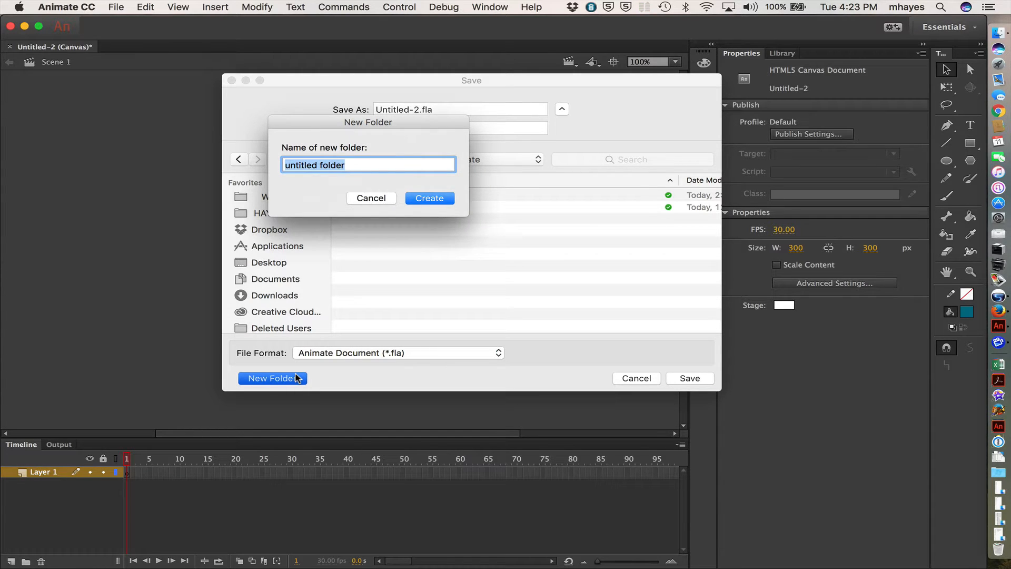
pyautogui.write('first-animate')
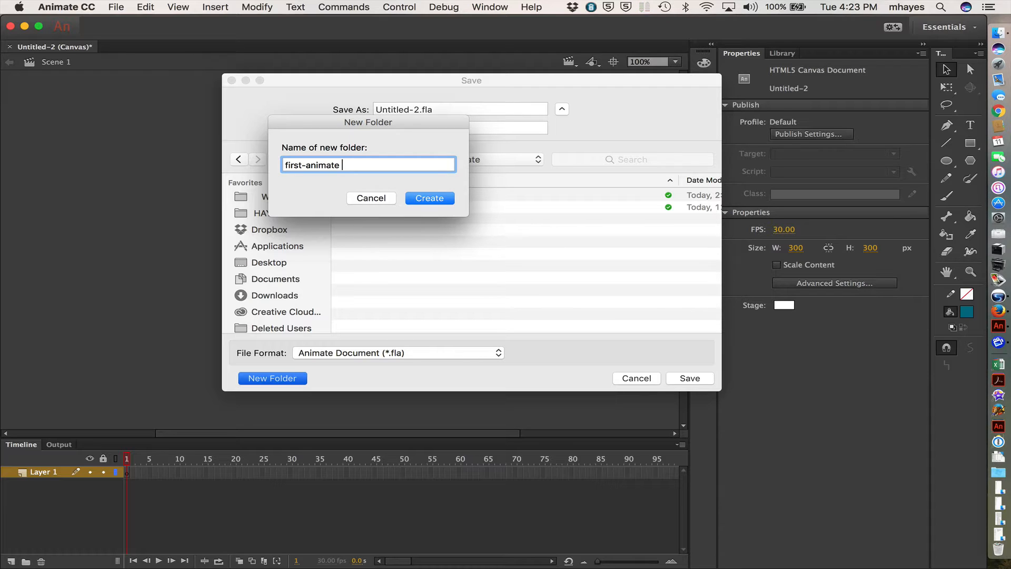
pyautogui.write('-file')
pyautogui.click(430, 197)
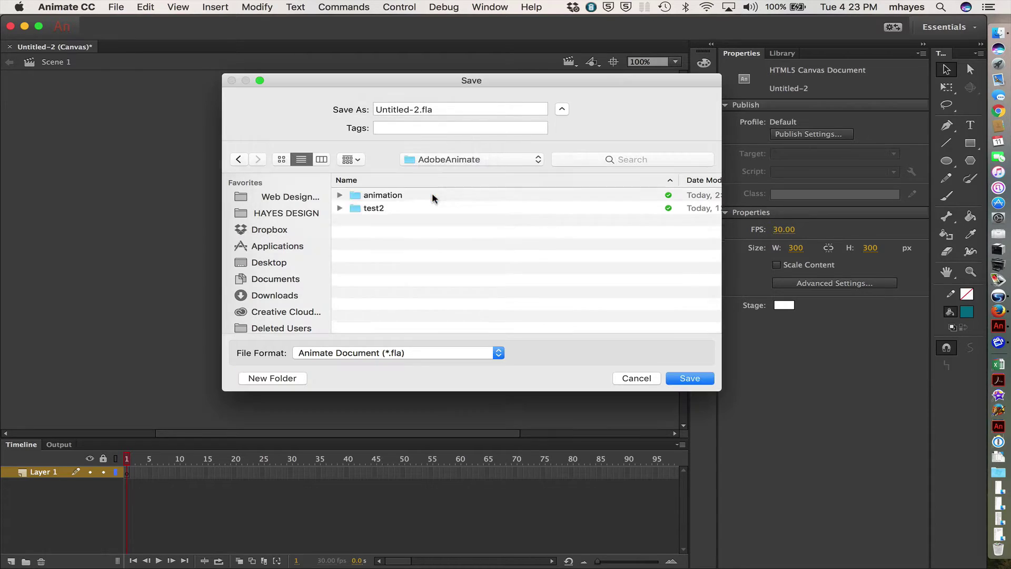
pyautogui.click(417, 110)
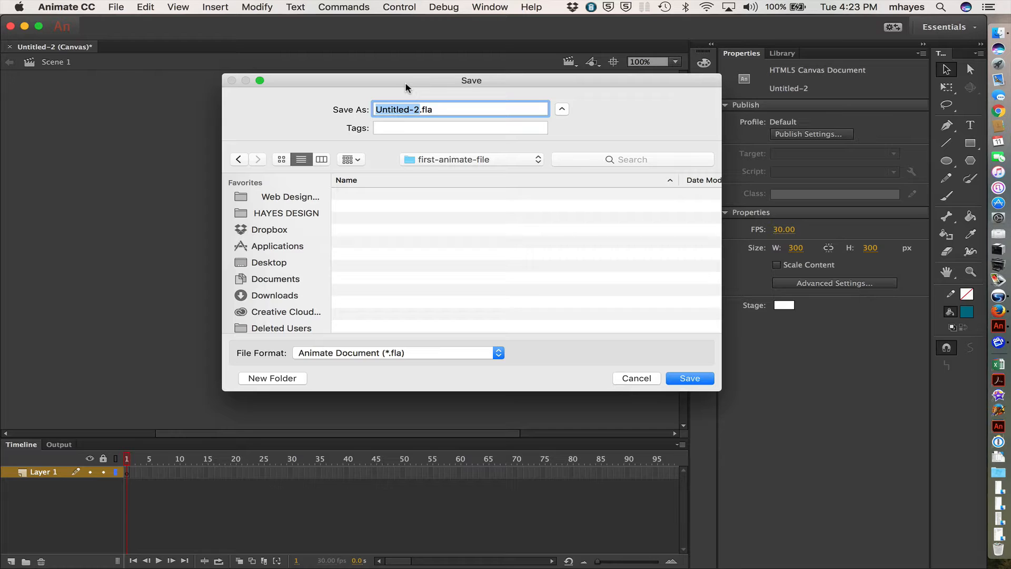
pyautogui.write('first-test')
pyautogui.click(680, 377)
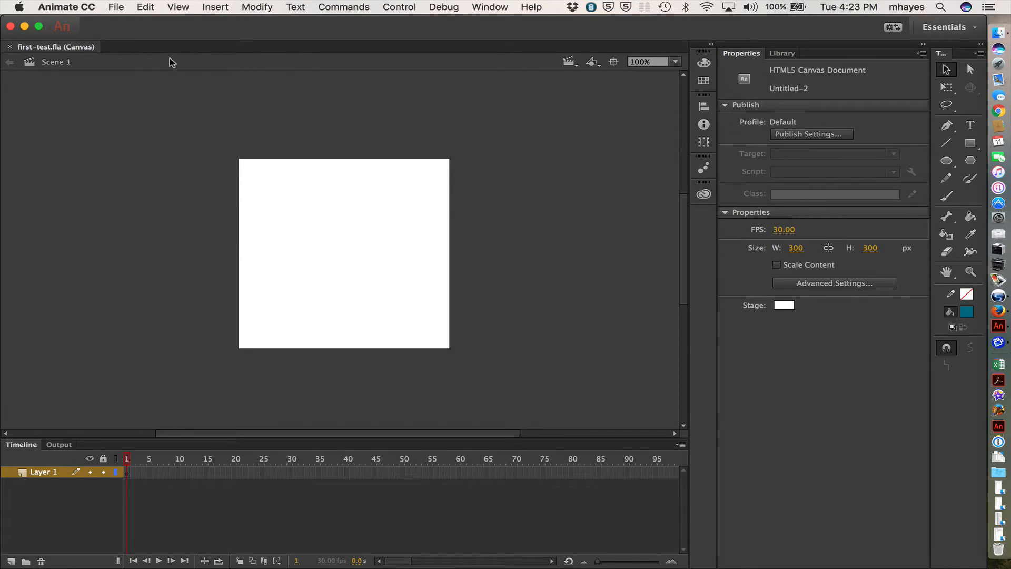
# Step: Begin an Import to Stage and navigate to the chico folder on the Desktop
pyautogui.click(116, 8)
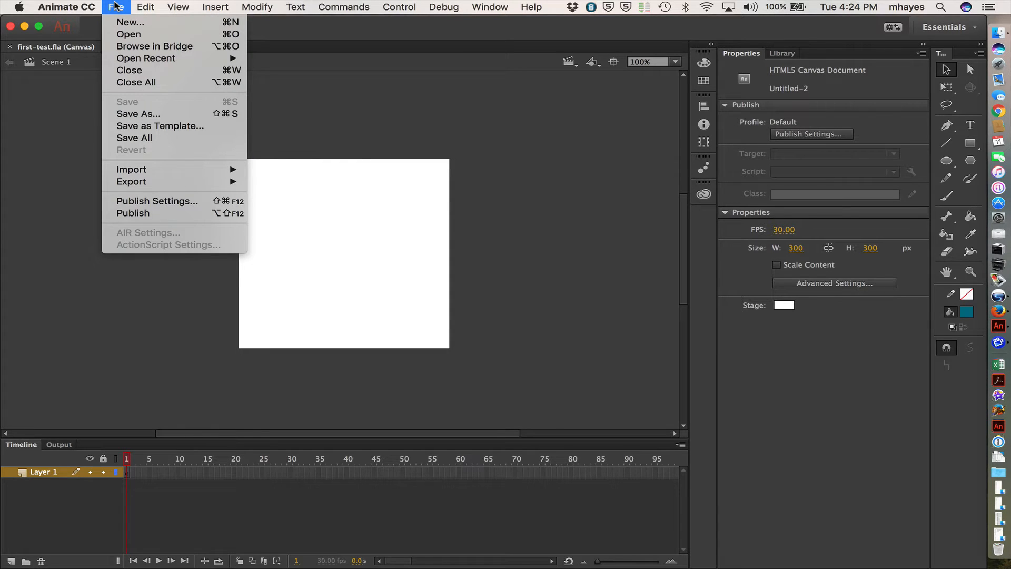
pyautogui.moveTo(131, 169)
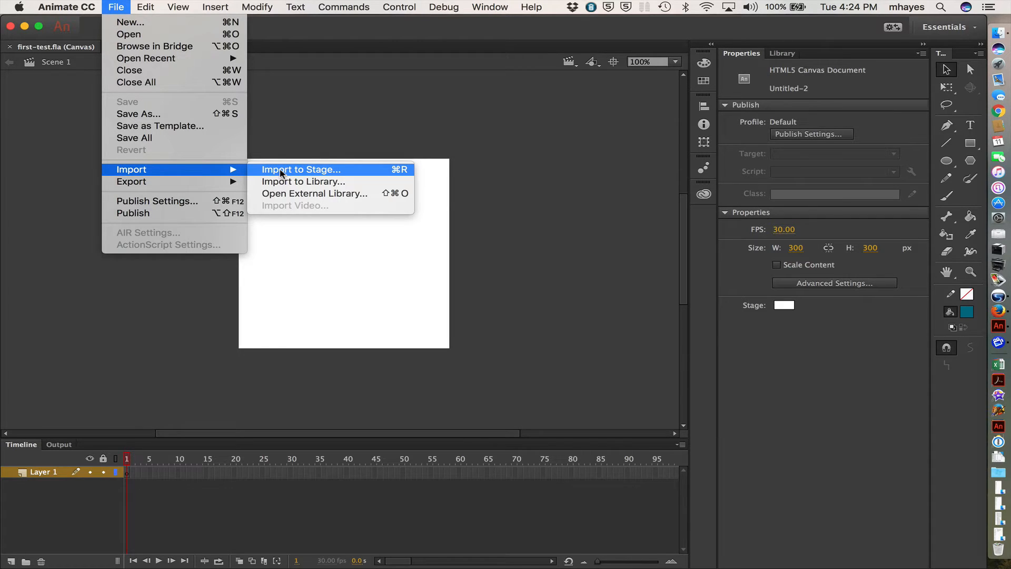
pyautogui.click(300, 169)
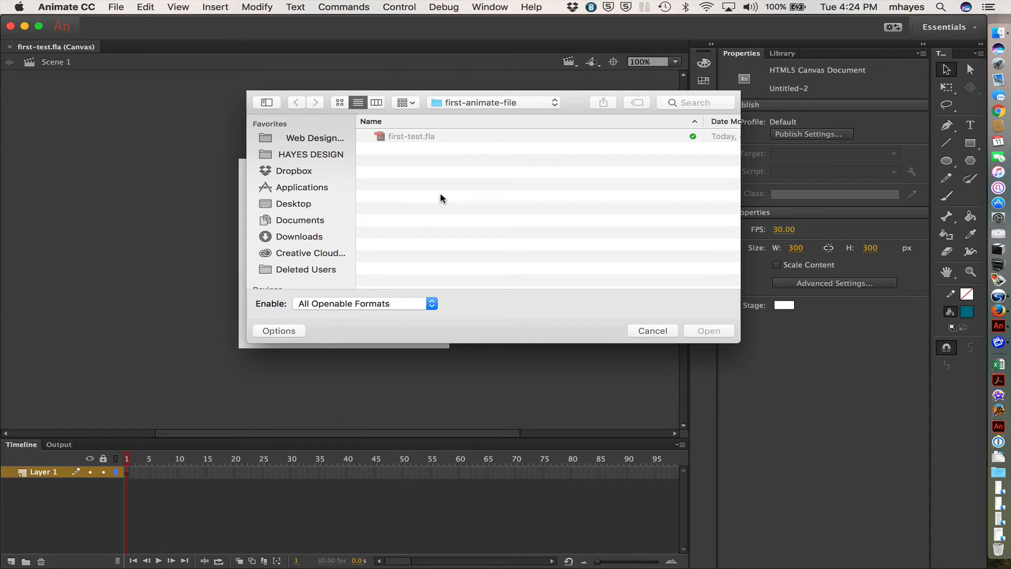
pyautogui.press('super+shift+d')
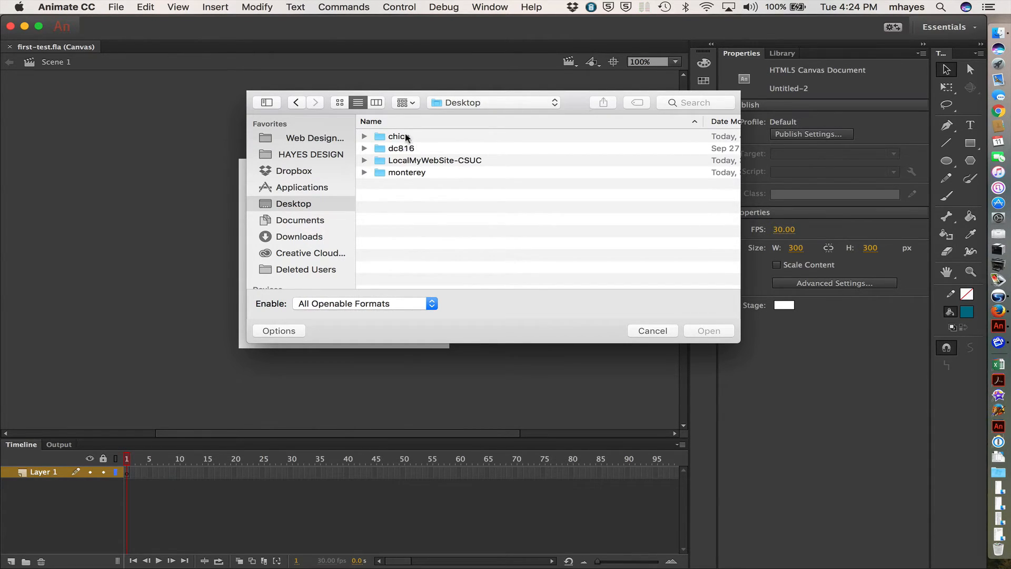
pyautogui.doubleClick(409, 137)
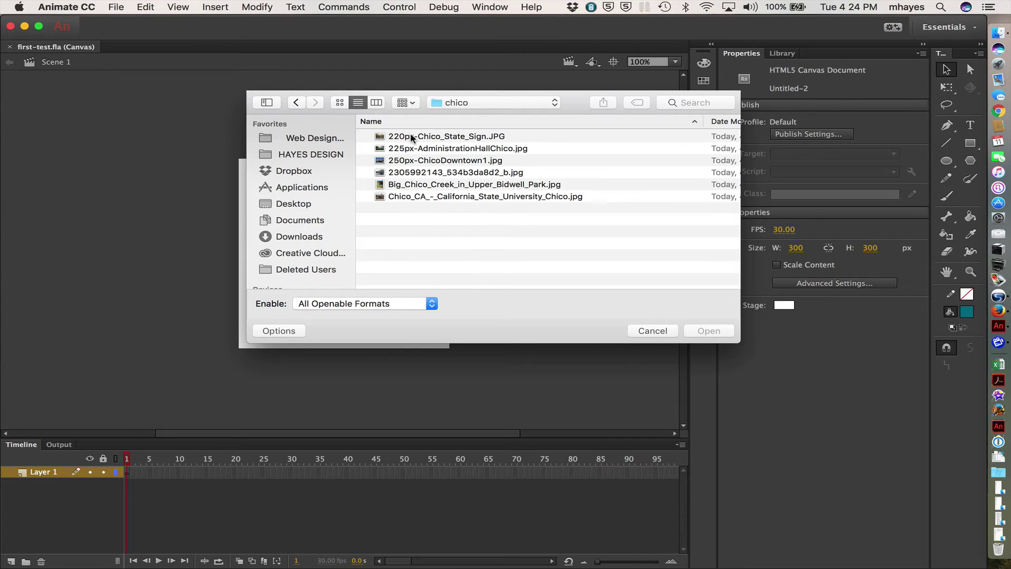
# Step: Select the first three Chico photos and import them onto the stage
pyautogui.click(459, 137)
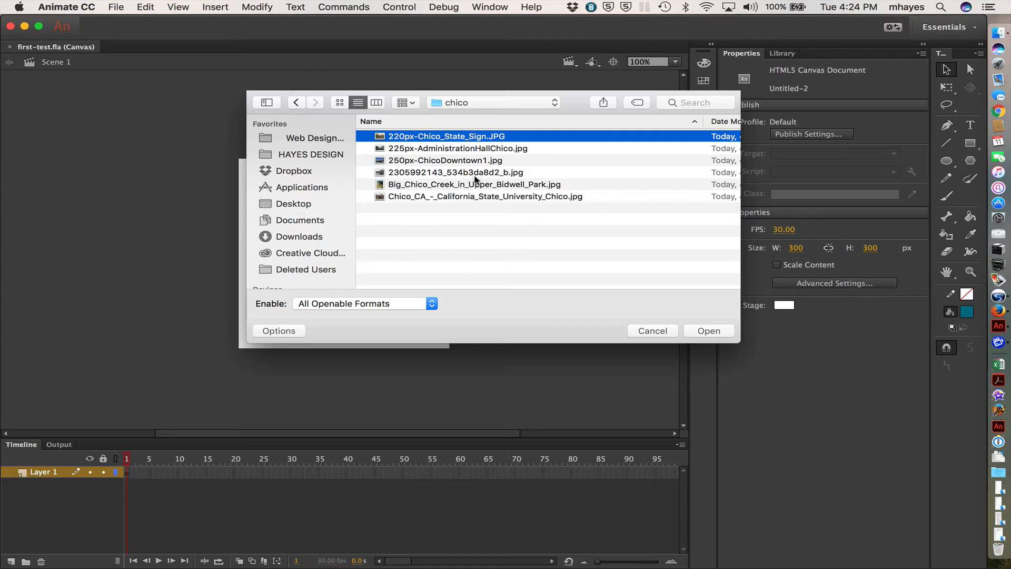
pyautogui.moveTo(573, 99); pyautogui.dragTo(564, 100)
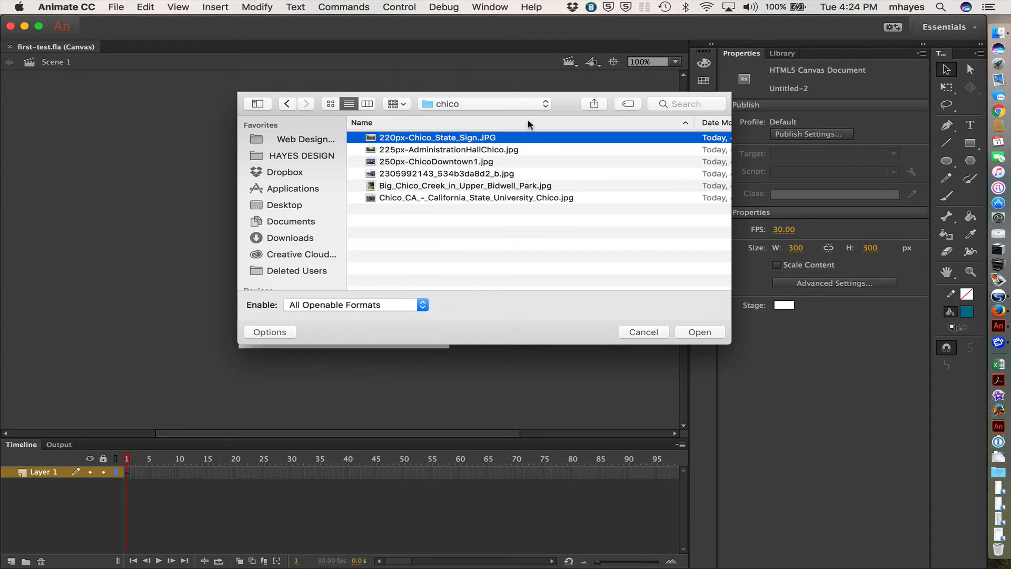
pyautogui.keyDown('shift'); pyautogui.click(458, 163); pyautogui.keyUp('shift')
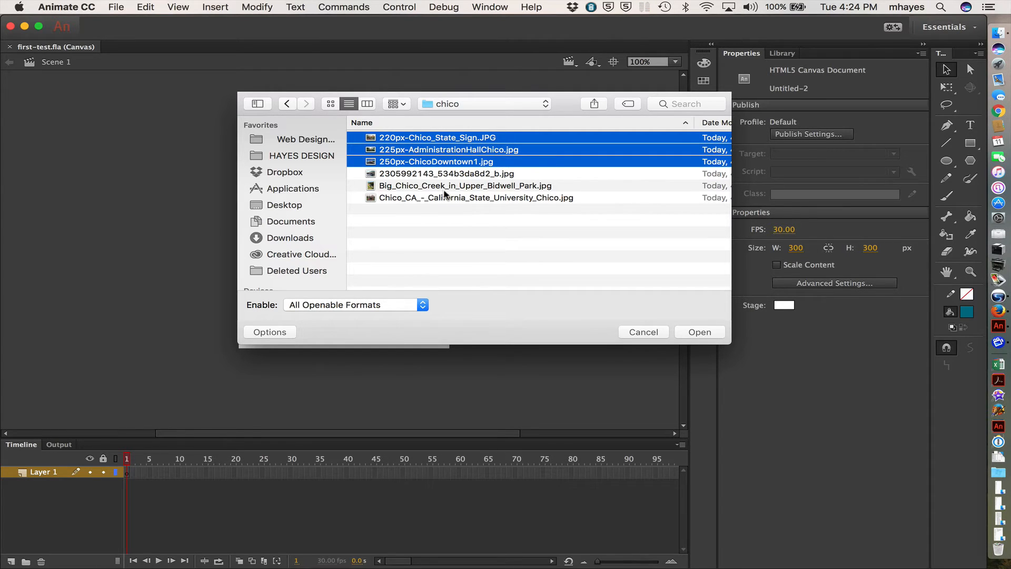
pyautogui.click(700, 332)
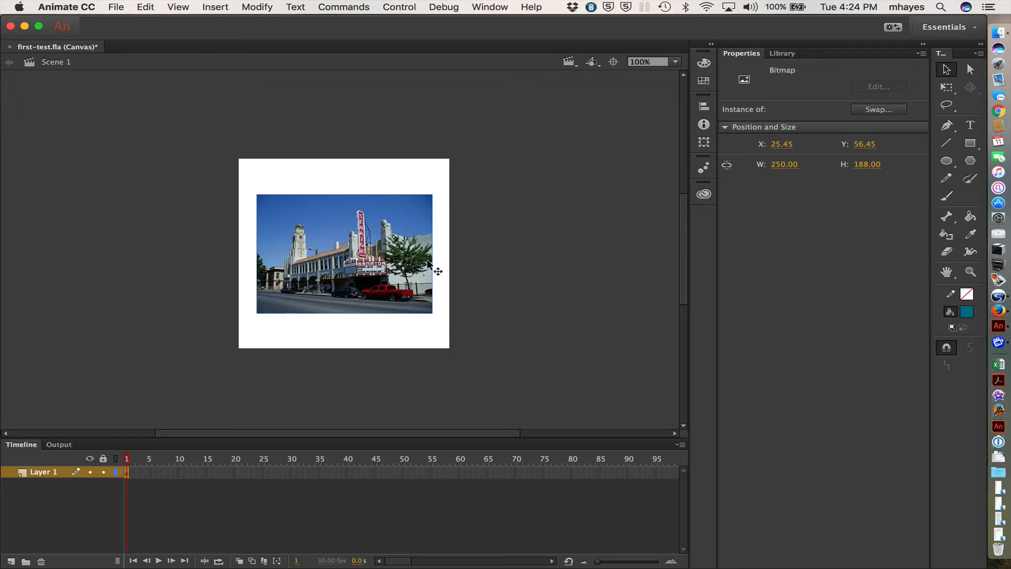
# Step: Drag the three Chico photos apart so each sits in a different spot on the stage
pyautogui.moveTo(411, 272); pyautogui.dragTo(470, 328)
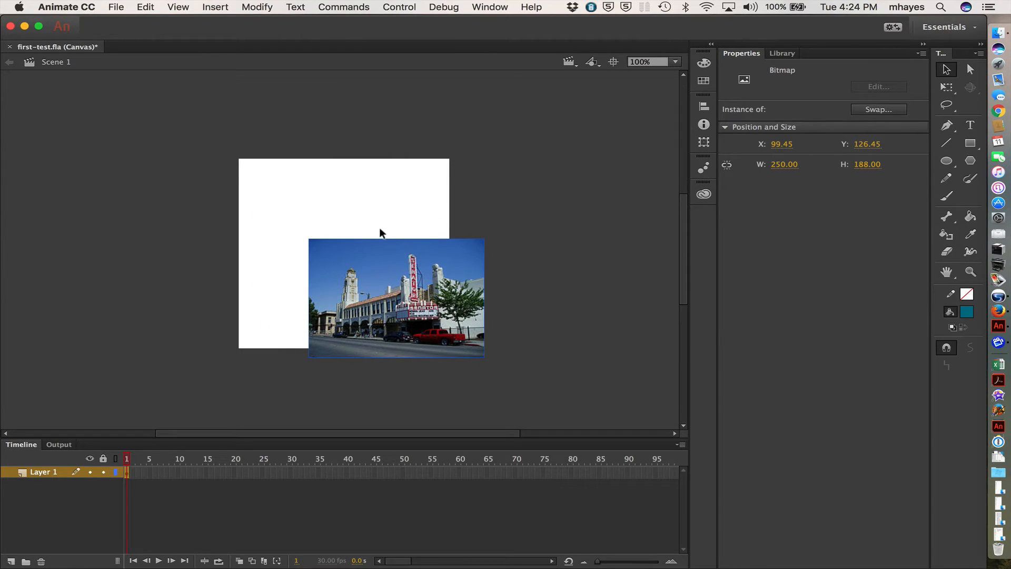
pyautogui.click(426, 193)
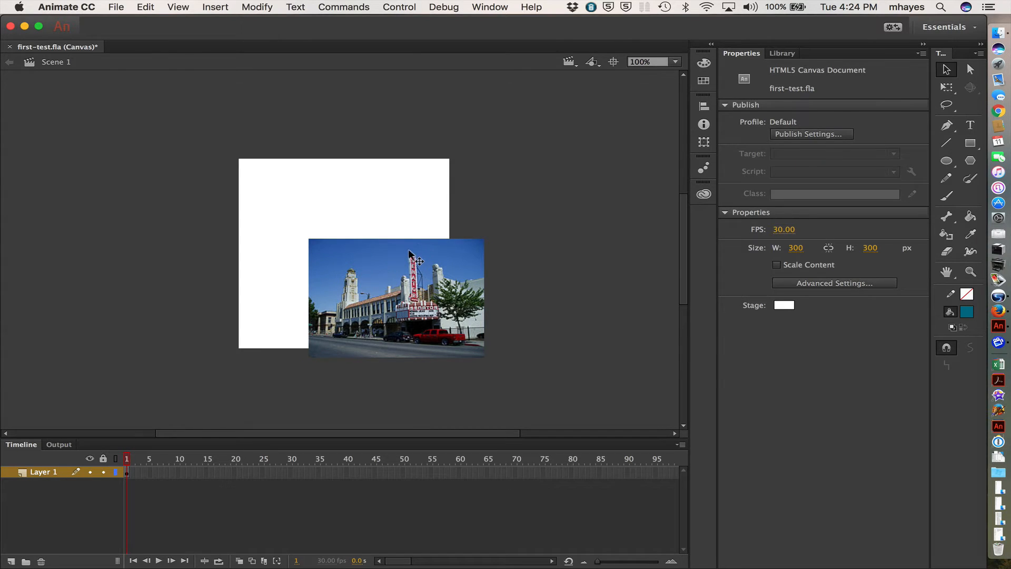
pyautogui.moveTo(411, 253); pyautogui.dragTo(321, 153)
pyautogui.moveTo(413, 257)
pyautogui.mouseDown()
pyautogui.moveTo(349, 276)
pyautogui.moveTo(324, 300)
pyautogui.mouseUp()
pyautogui.moveTo(423, 289); pyautogui.dragTo(426, 232)
pyautogui.click(472, 331)
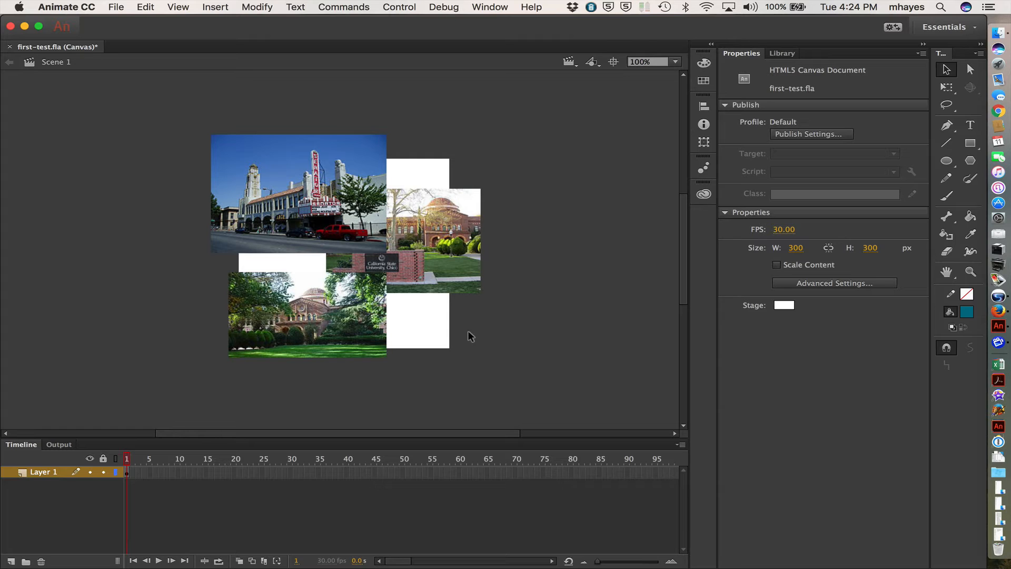
# Step: Save first-test.fla and run Control > Test to publish it in the browser
pyautogui.click(116, 8)
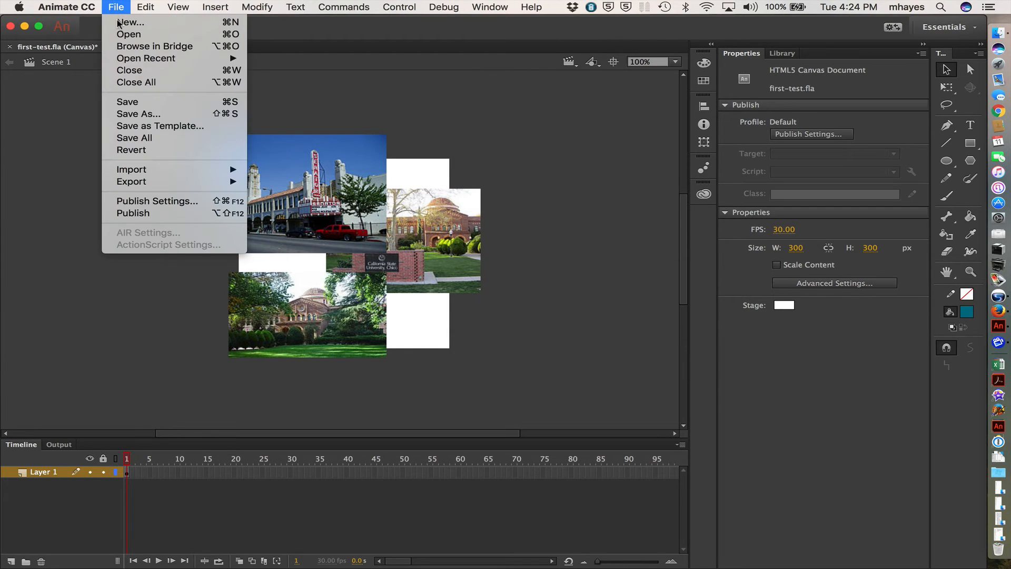
pyautogui.click(132, 104)
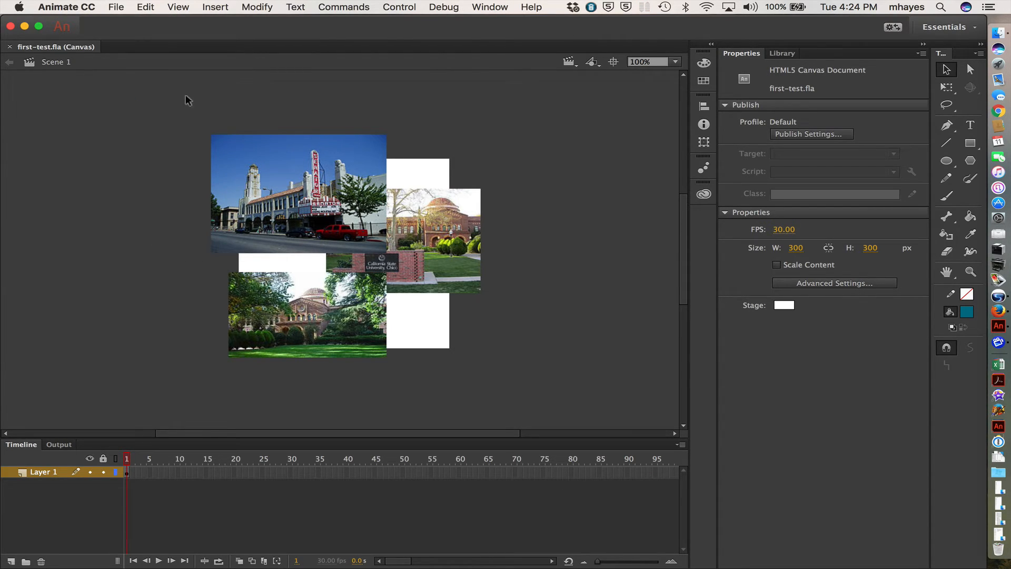
pyautogui.click(398, 7)
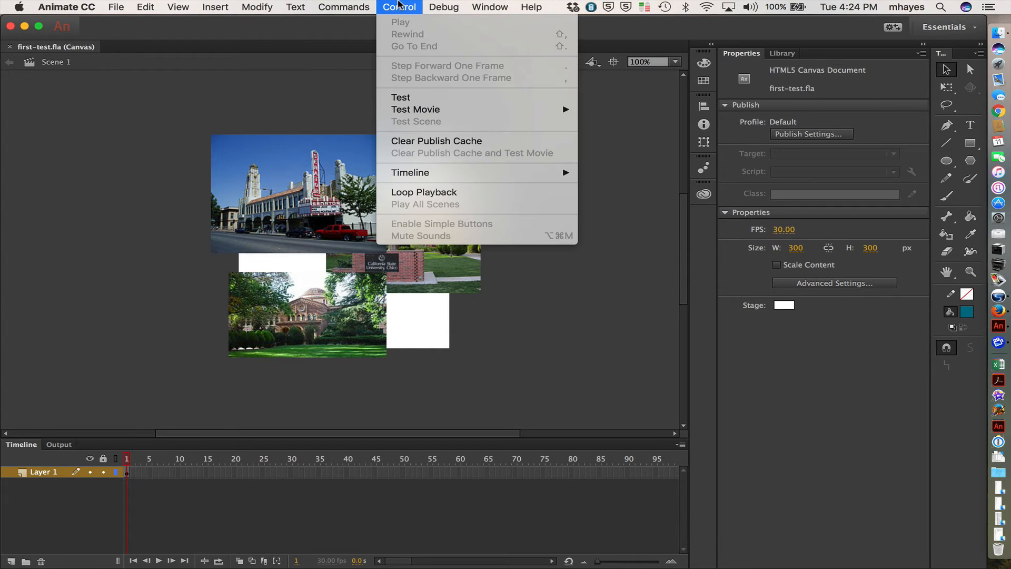
pyautogui.click(402, 98)
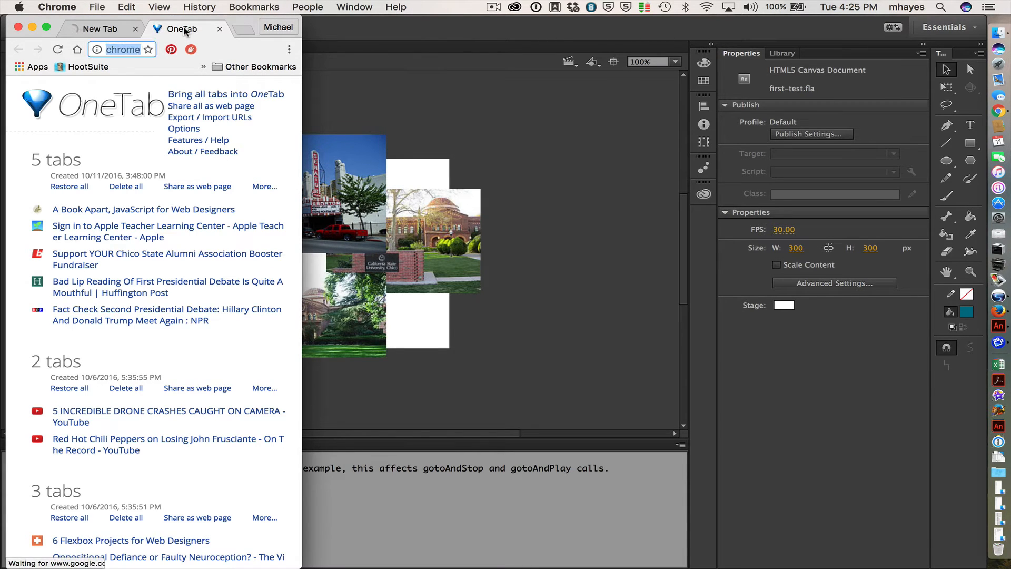
# Step: Show the published first-test page in Chrome, widening and repositioning the window
pyautogui.click(117, 28)
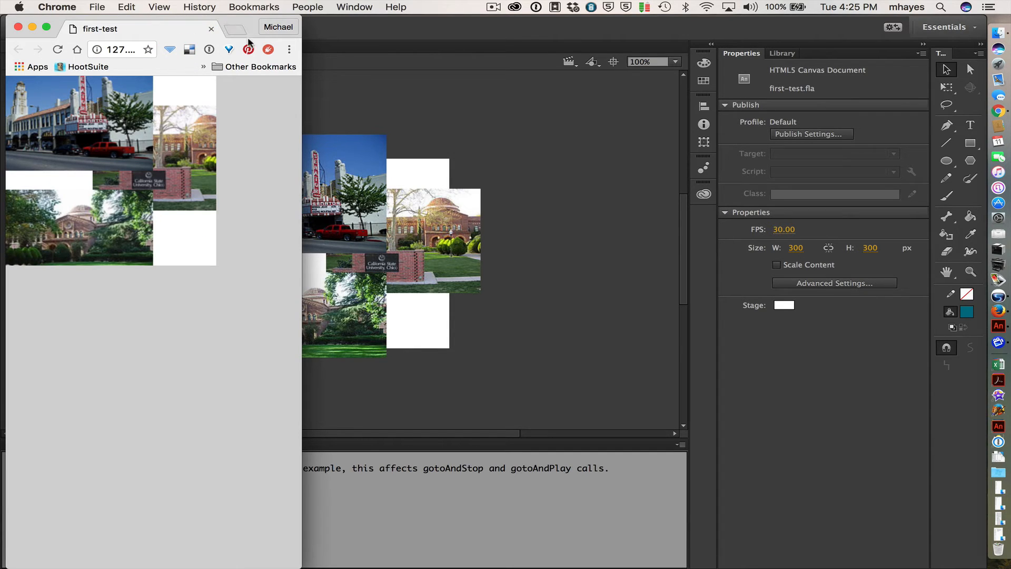
pyautogui.moveTo(300, 109); pyautogui.dragTo(621, 148)
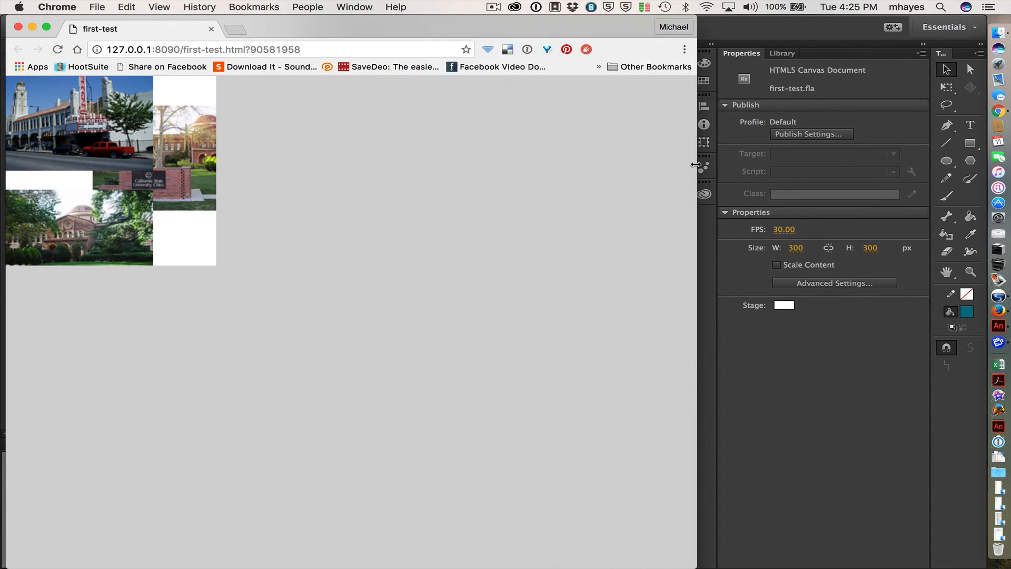
pyautogui.moveTo(411, 36)
pyautogui.mouseDown()
pyautogui.moveTo(473, 37)
pyautogui.moveTo(424, 6)
pyautogui.mouseUp()
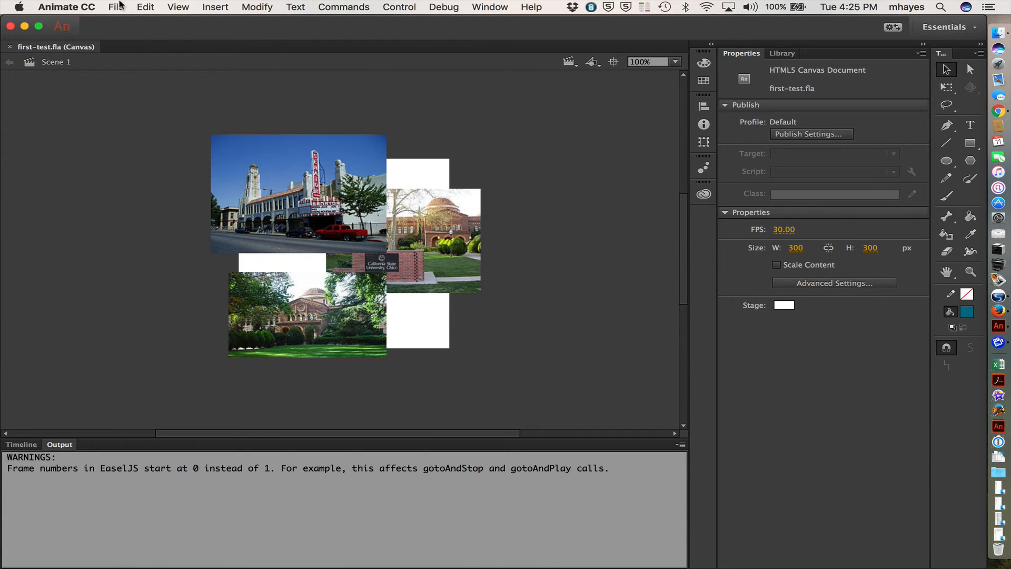
# Step: Switch to Finder and navigate into the Dropbox folder
pyautogui.press('super+Tab')
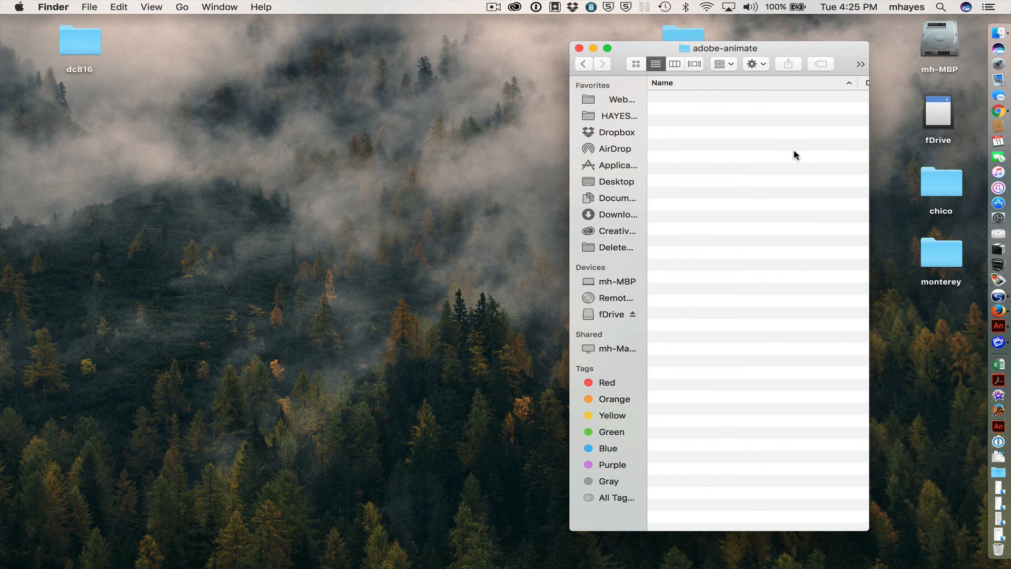
pyautogui.rightClick(718, 51)
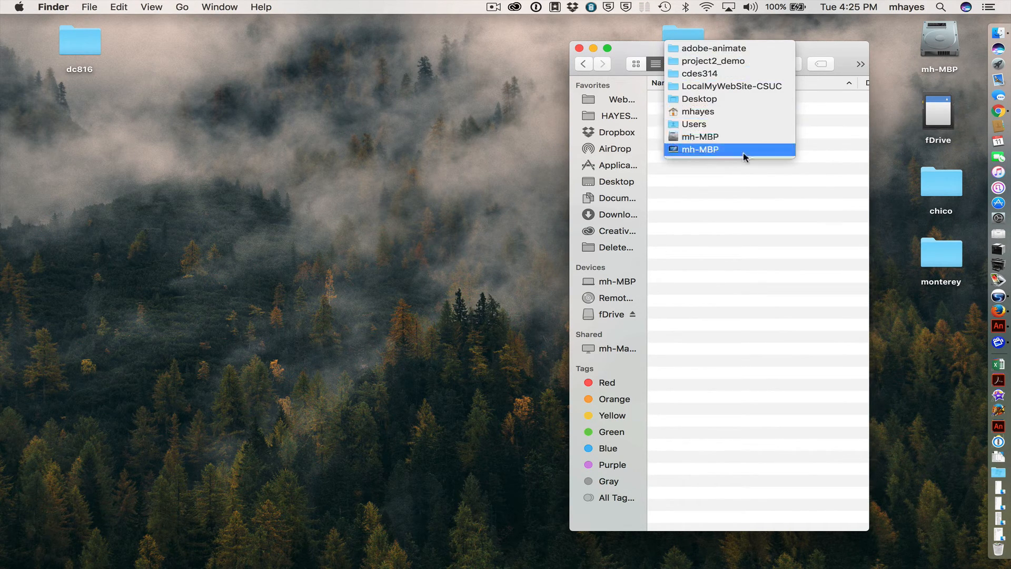
pyautogui.click(846, 110)
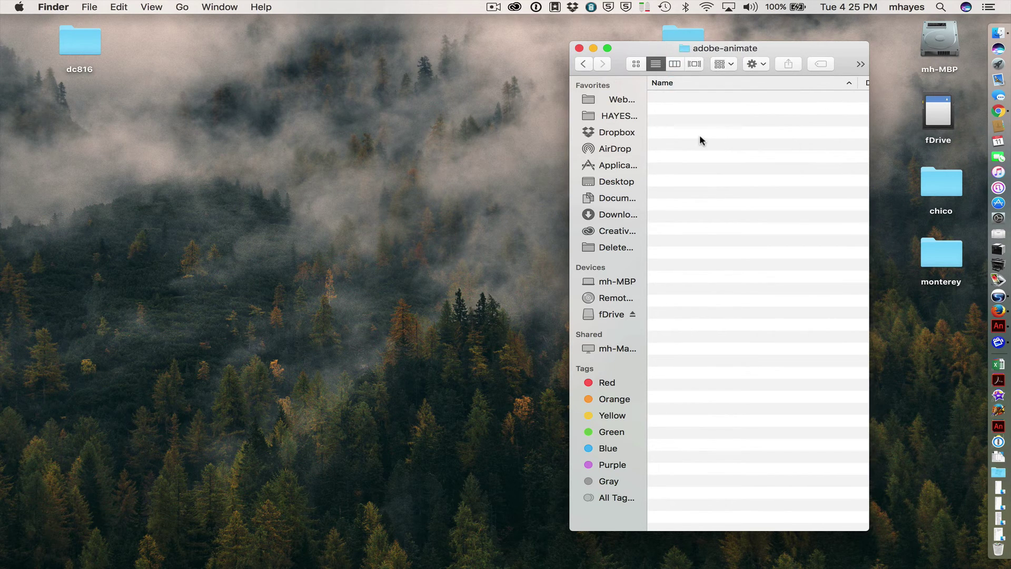
pyautogui.click(617, 103)
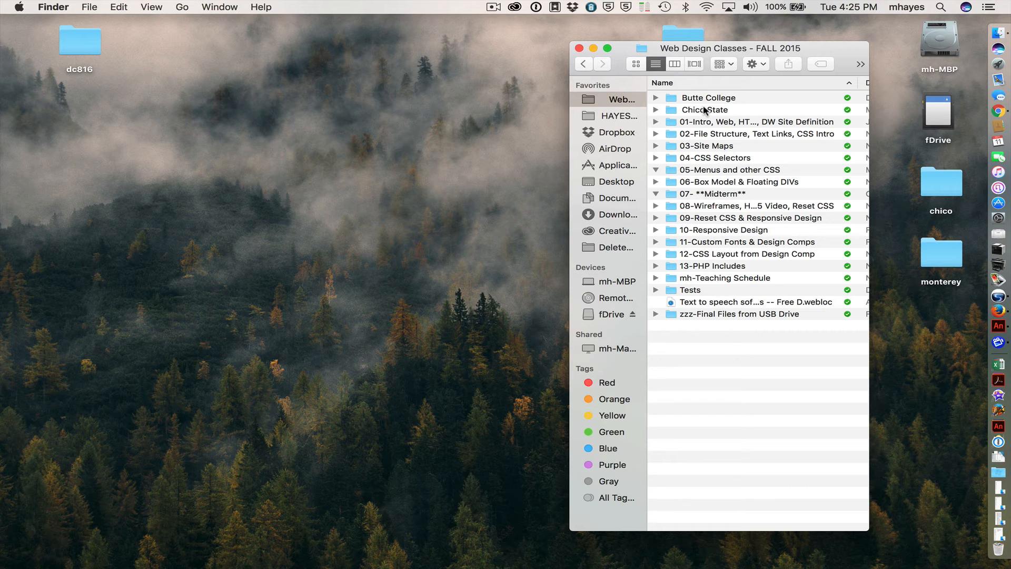
pyautogui.click(594, 115)
pyautogui.click(608, 101)
pyautogui.click(617, 132)
# Step: Open Fall 2016 Classes > CDES314 > LocalMyWebsite > cdes314 > project2_demo > AdobeAnimate > first-animate-file
pyautogui.doubleClick(719, 98)
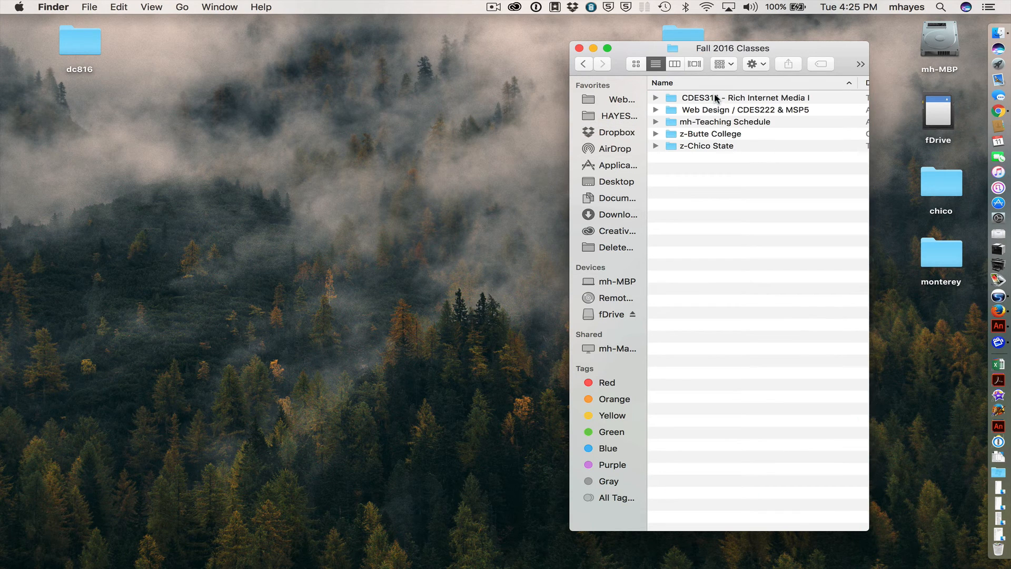
pyautogui.doubleClick(720, 98)
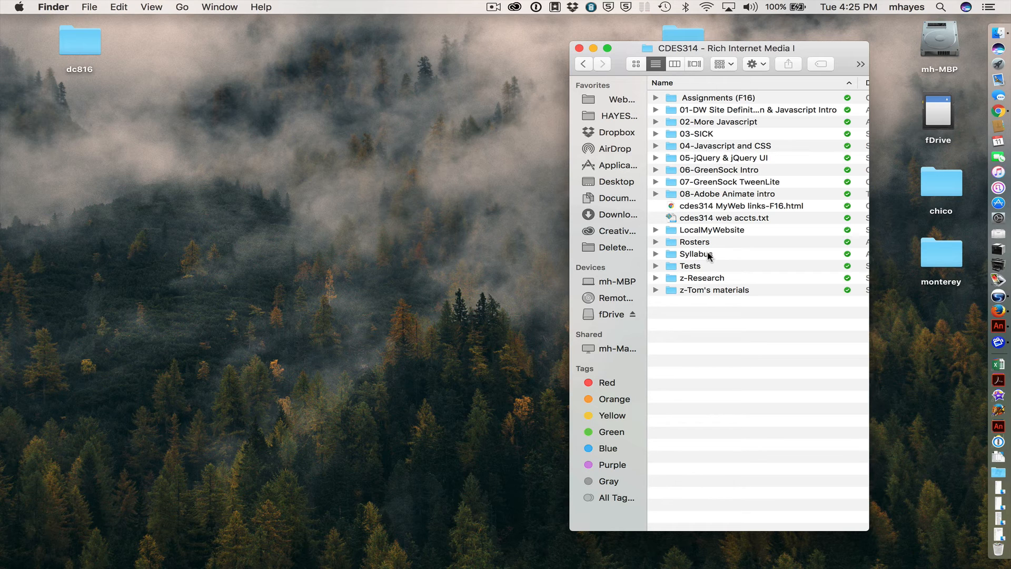
pyautogui.doubleClick(714, 229)
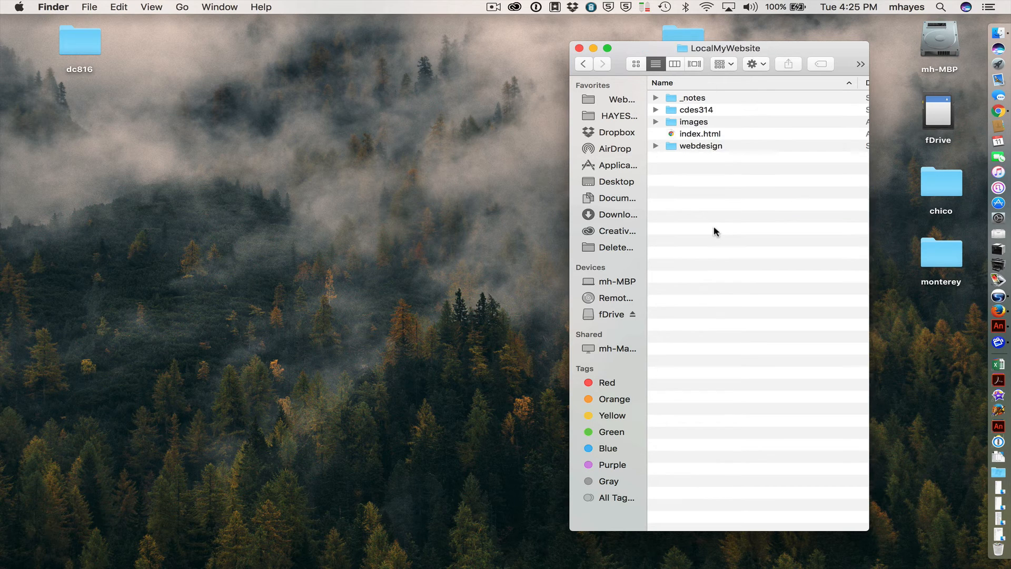
pyautogui.doubleClick(716, 109)
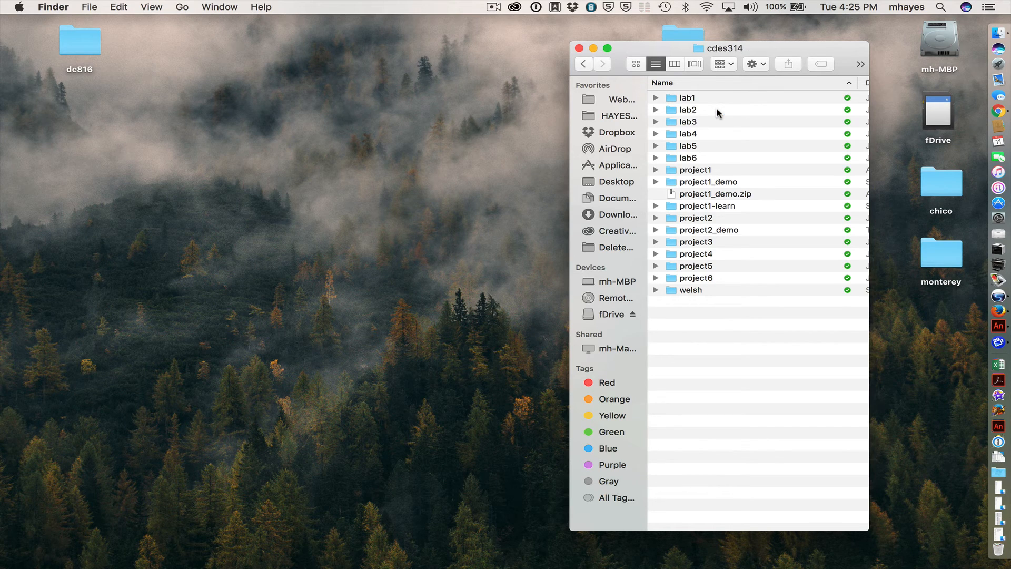
pyautogui.doubleClick(733, 229)
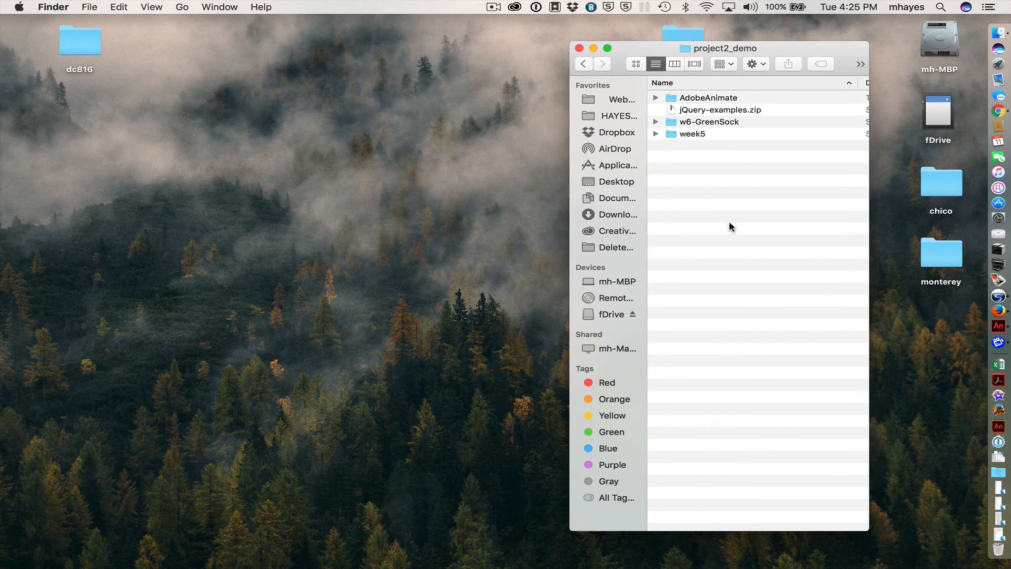
pyautogui.doubleClick(707, 98)
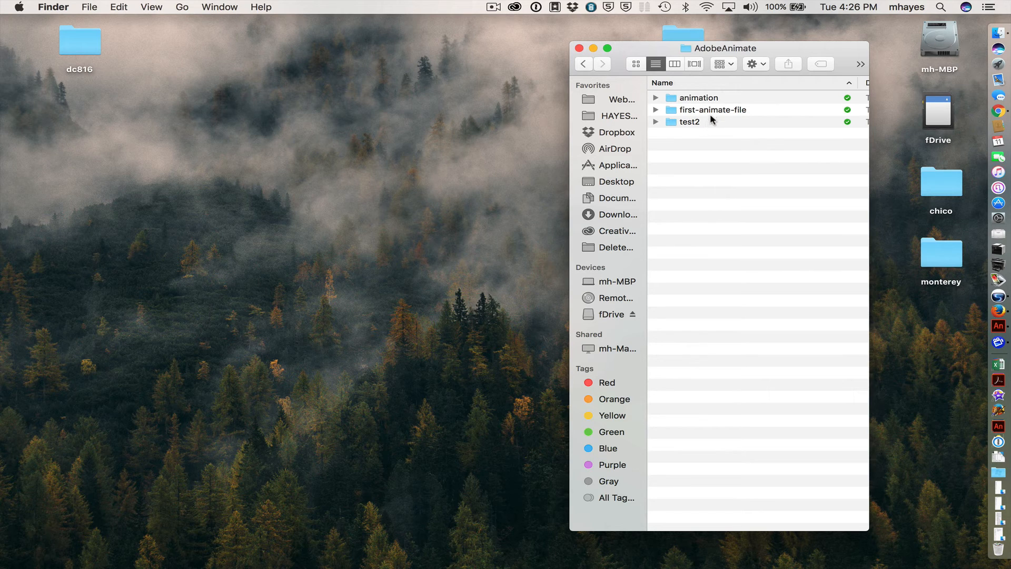
pyautogui.doubleClick(711, 110)
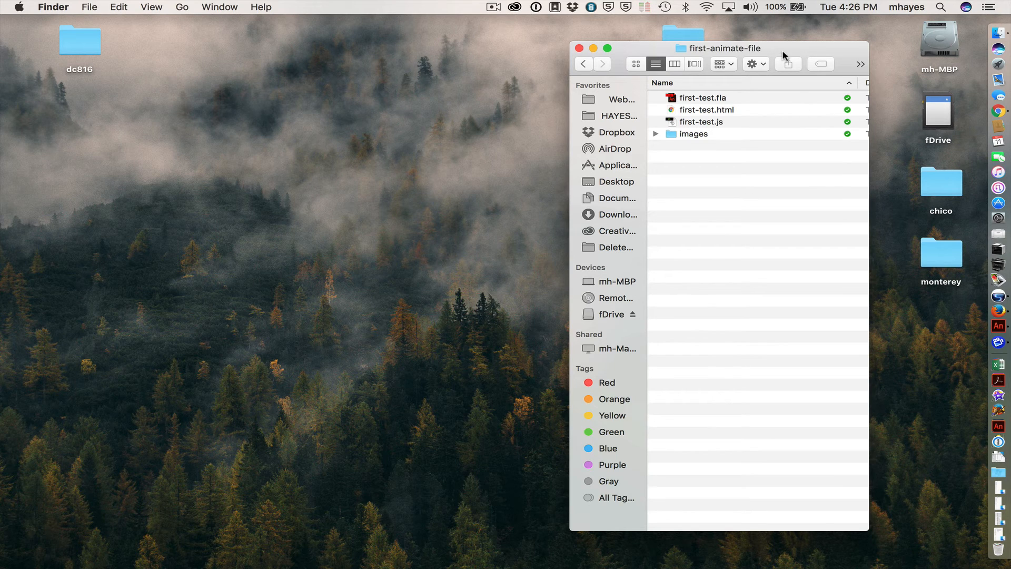
pyautogui.moveTo(782, 49); pyautogui.dragTo(754, 42)
pyautogui.click(676, 91)
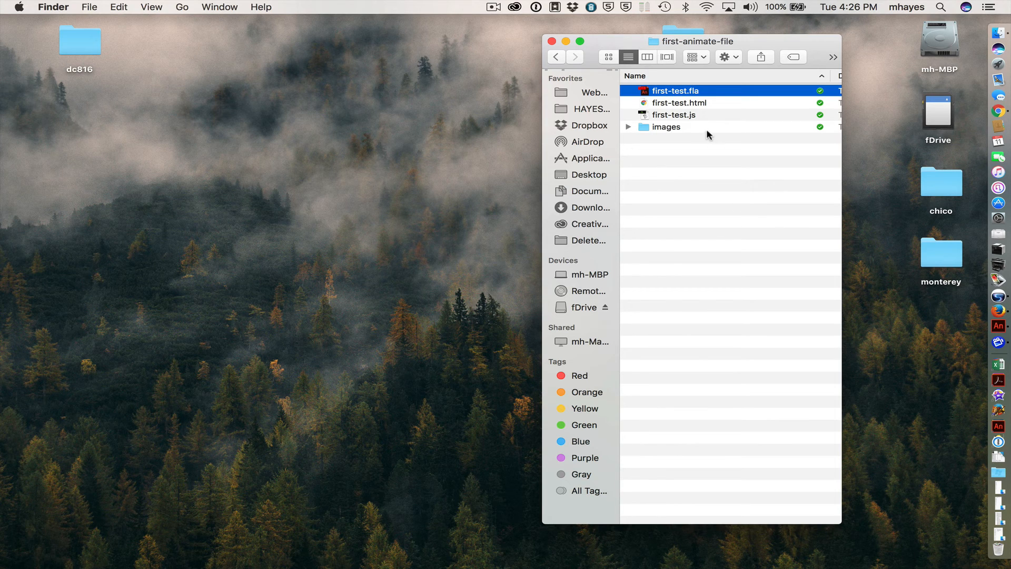
pyautogui.click(664, 102)
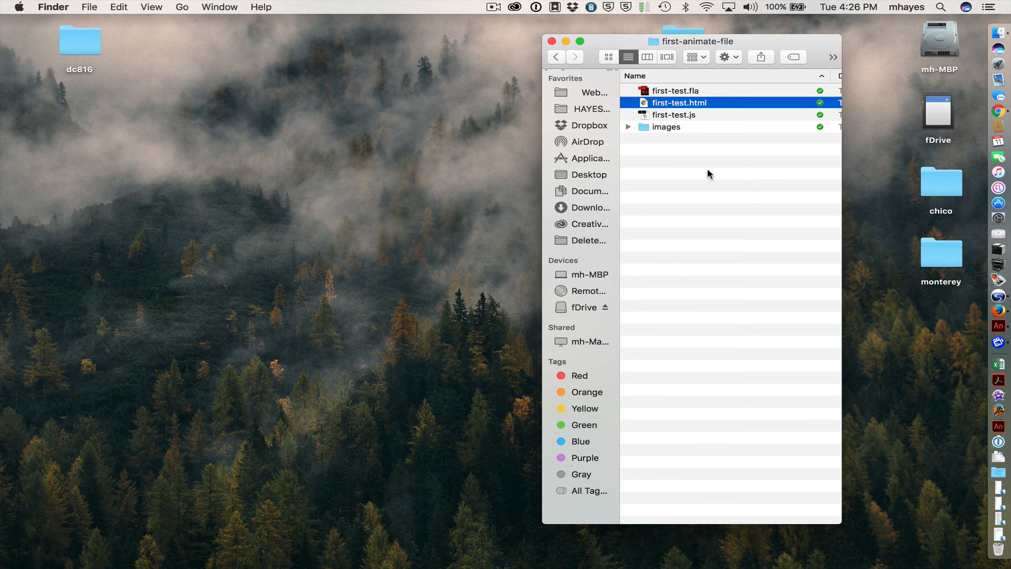
pyautogui.press('space')
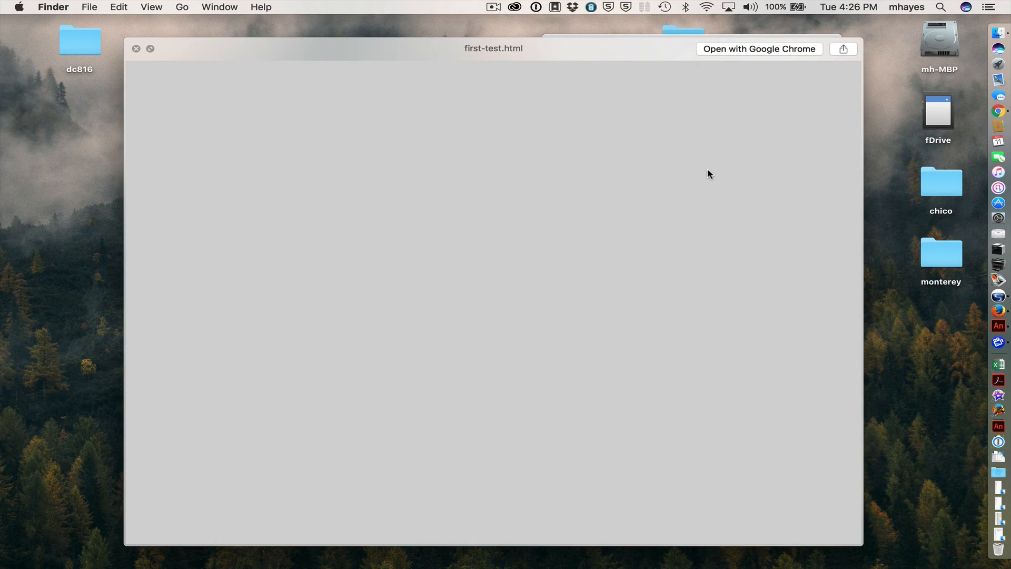
pyautogui.press('space')
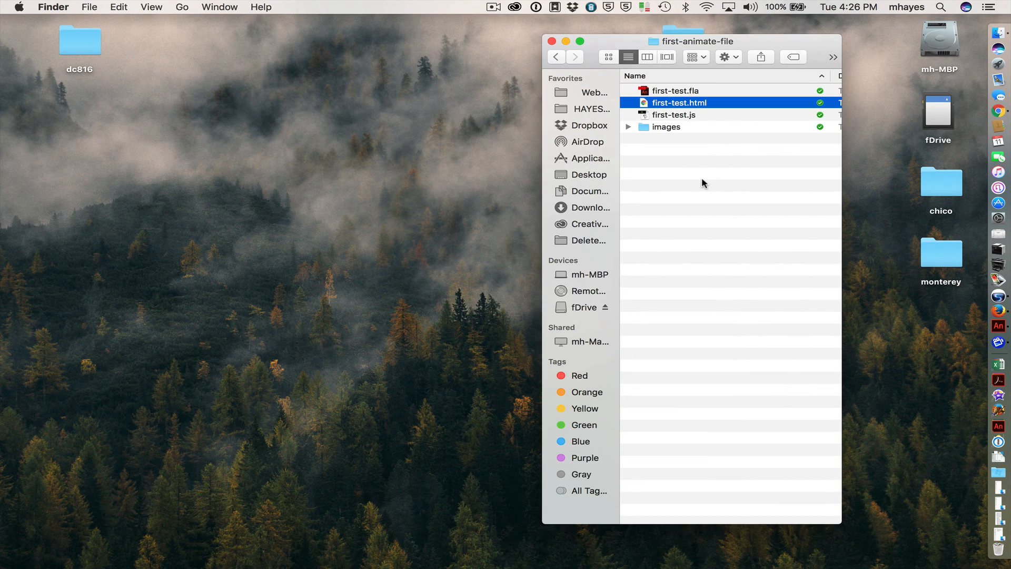
pyautogui.click(666, 117)
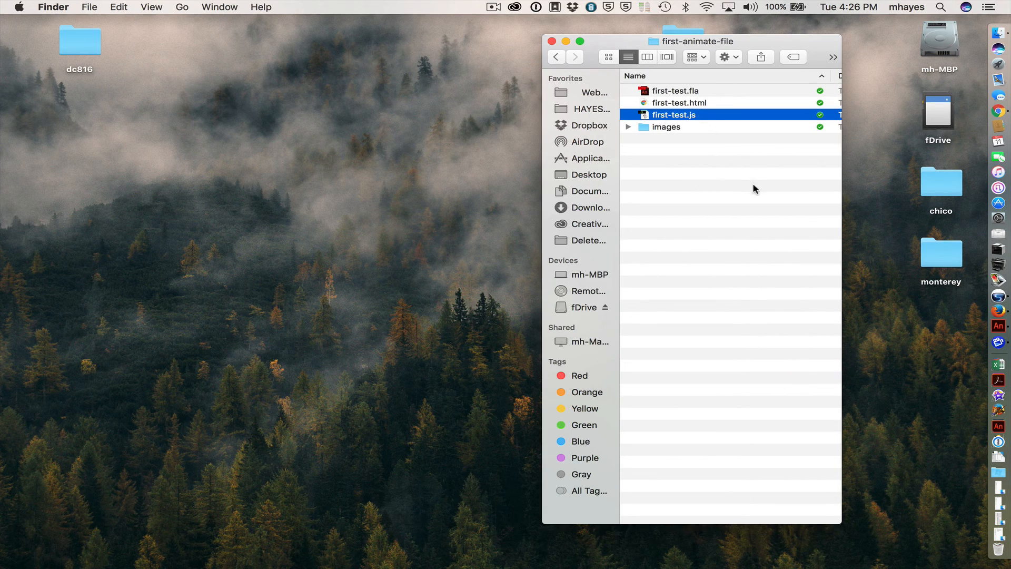
pyautogui.click(727, 237)
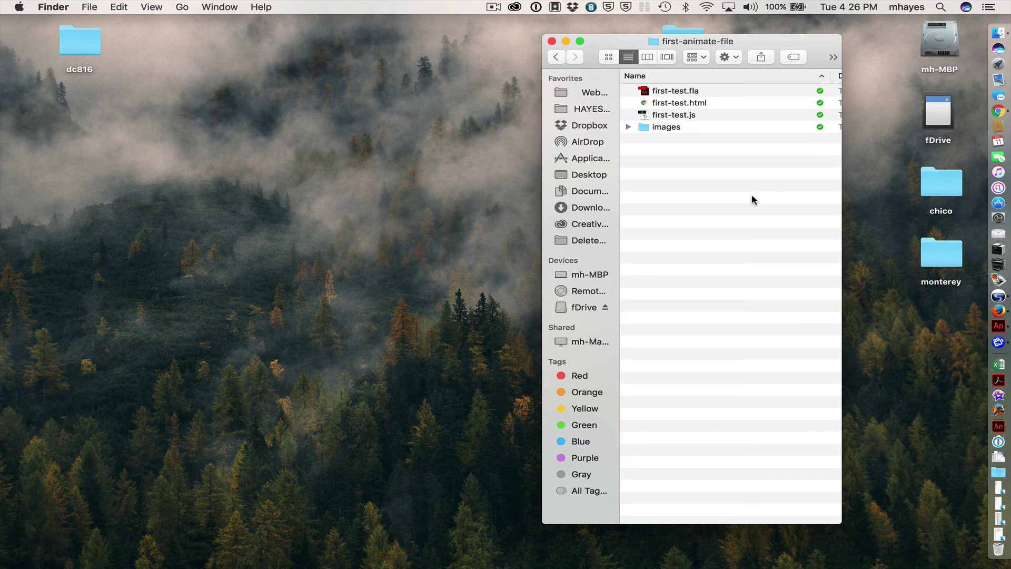
pyautogui.click(628, 128)
pyautogui.click(712, 225)
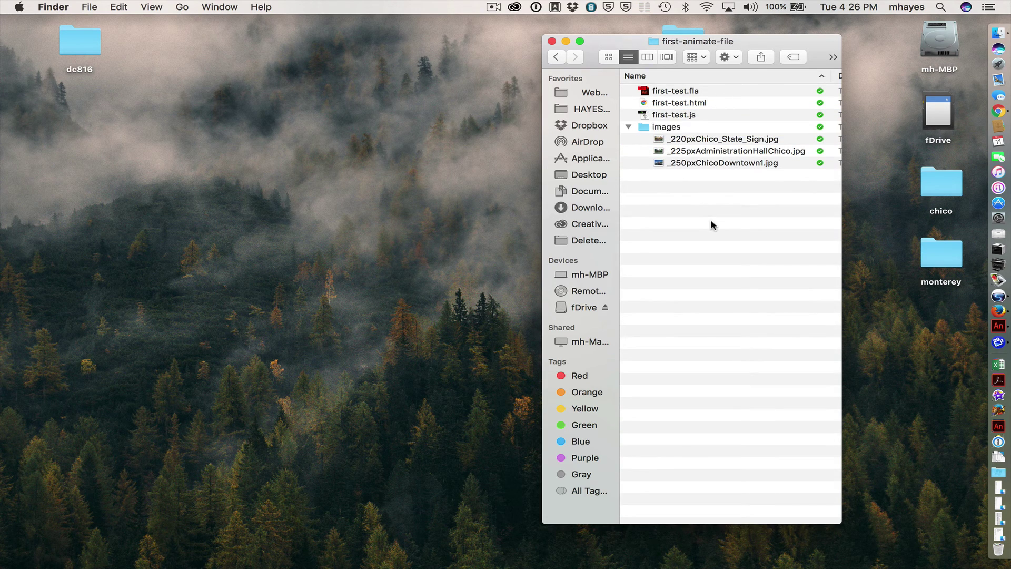
pyautogui.click(689, 140)
pyautogui.click(684, 151)
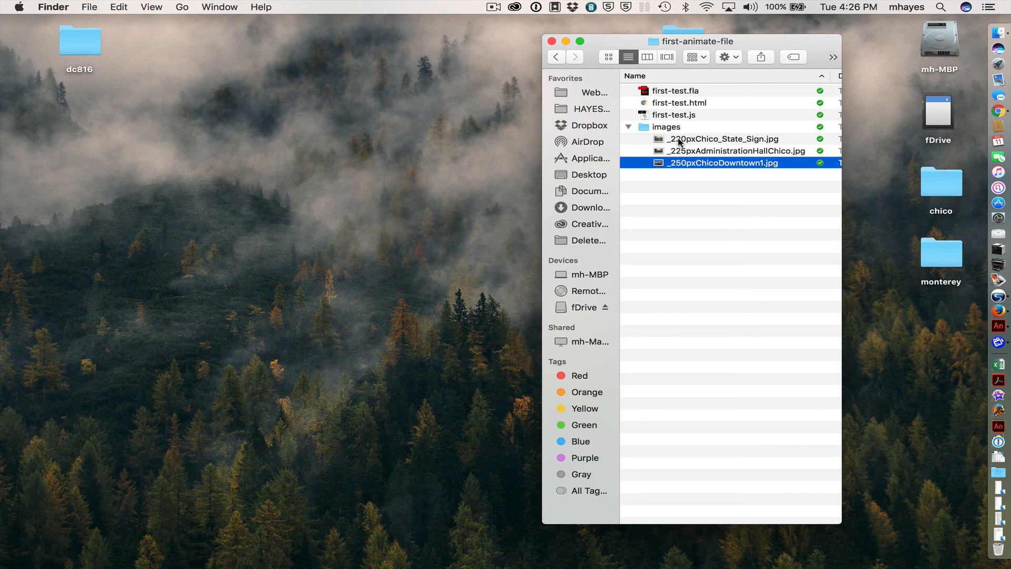
pyautogui.click(679, 141)
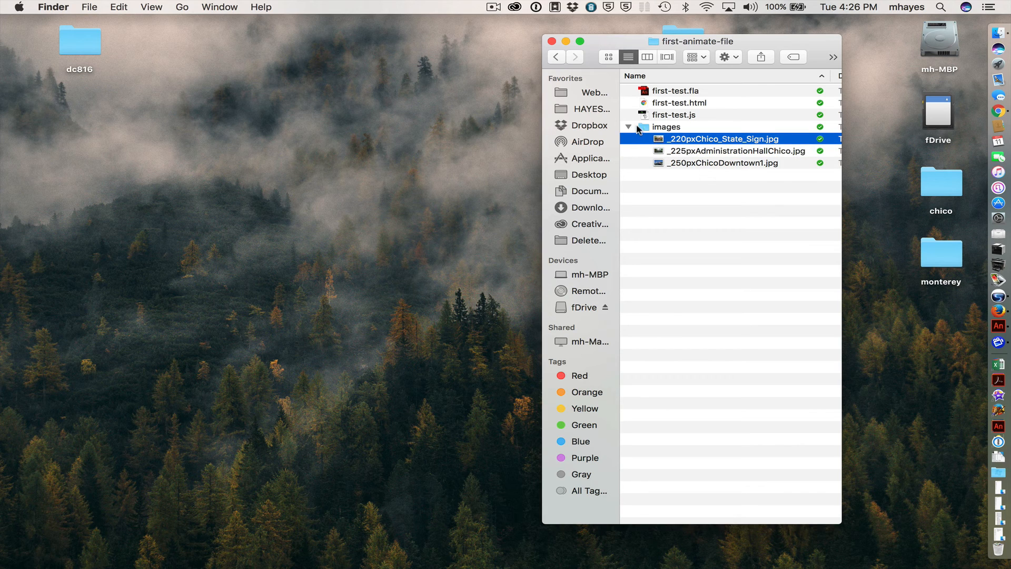
pyautogui.click(645, 129)
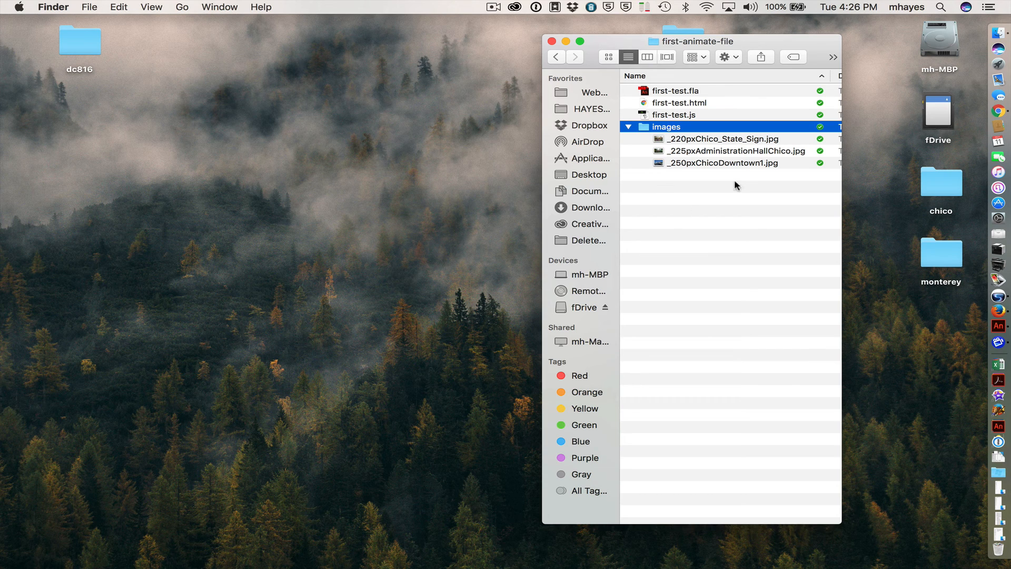
pyautogui.click(629, 127)
pyautogui.click(648, 117)
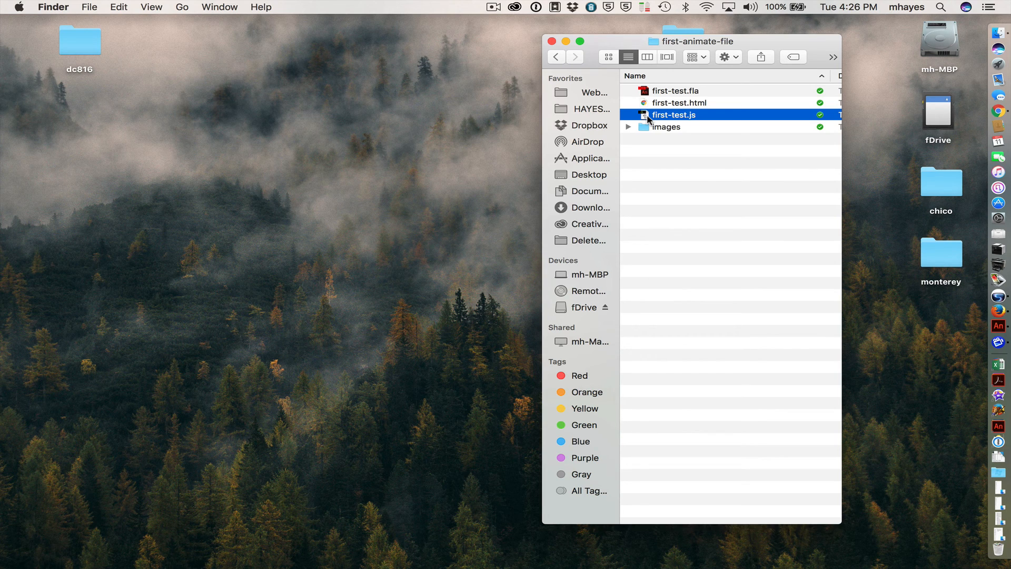
pyautogui.click(670, 105)
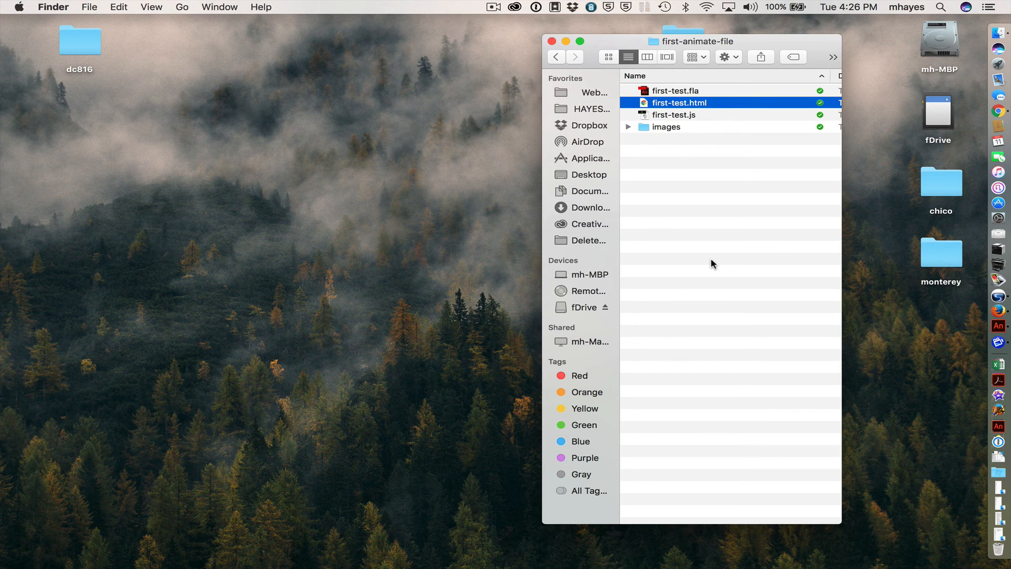